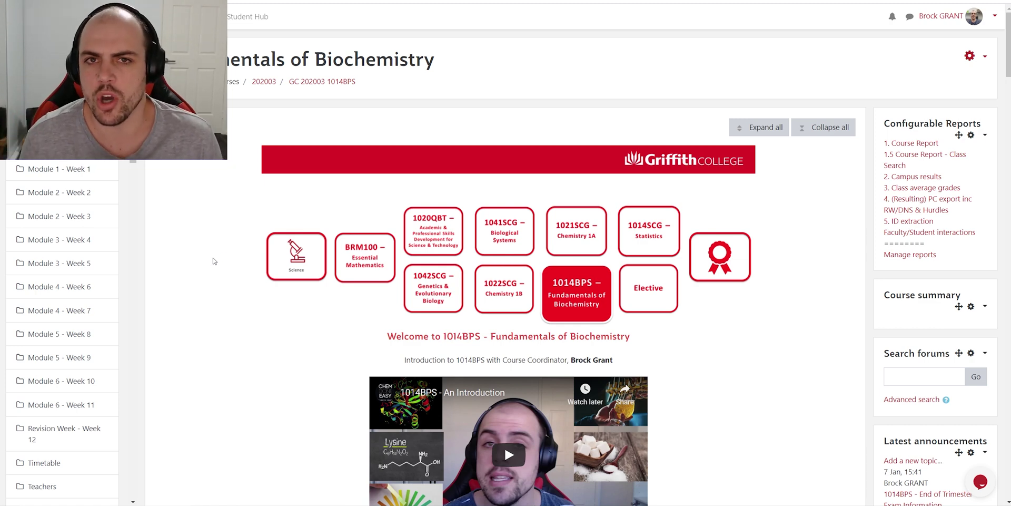
Add a new Interactive Content (H5P) activity to the course's Resources section
scroll(215, 261, "down", 10)
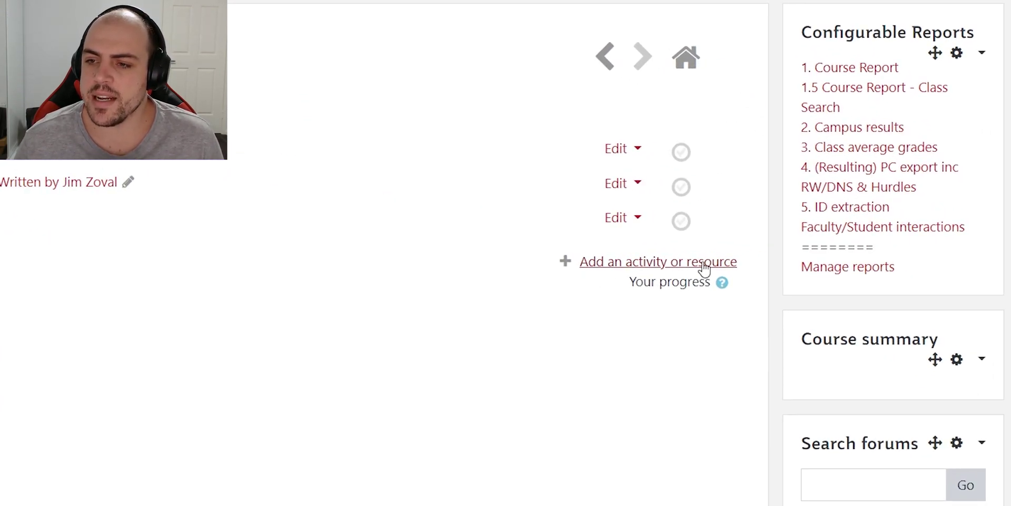
left_click(685, 262)
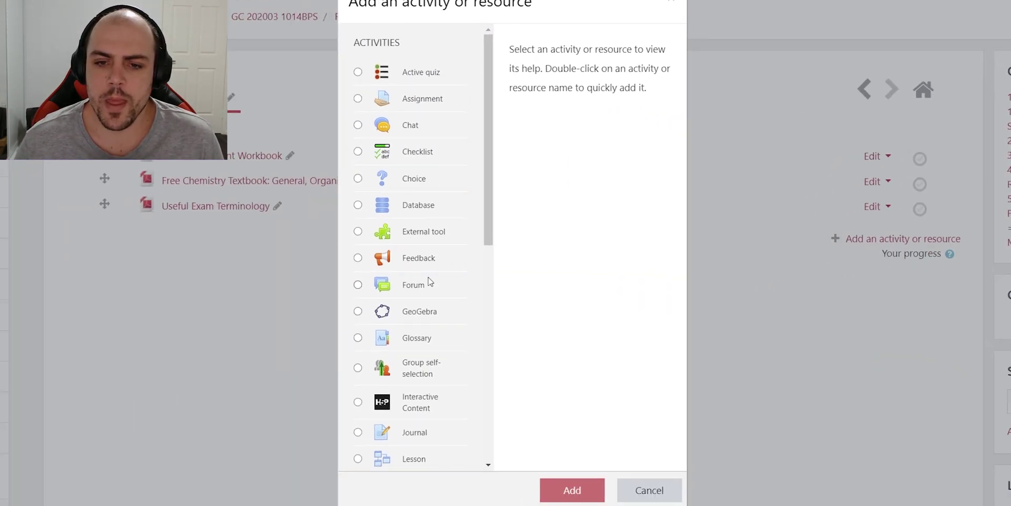
scroll(430, 281, "down", 2)
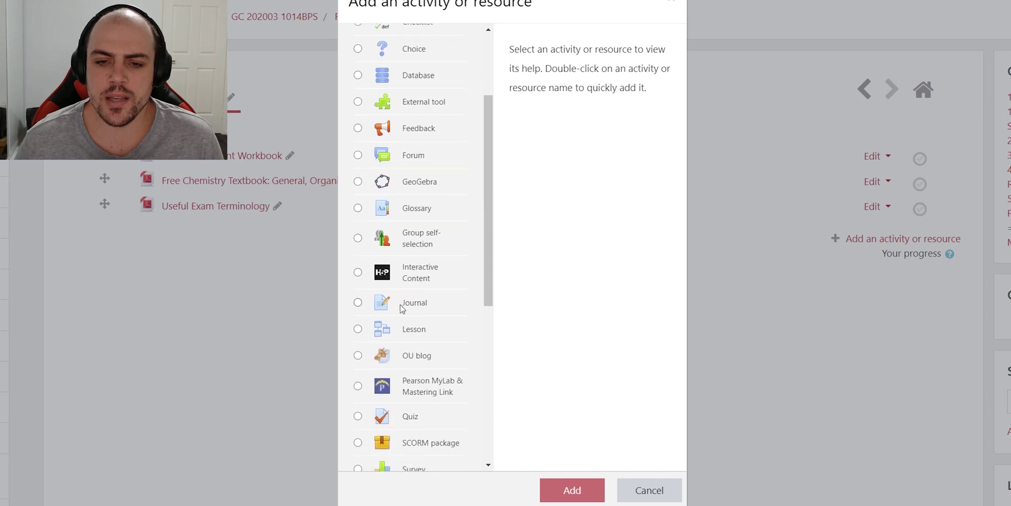
left_click(358, 272)
left_click(550, 487)
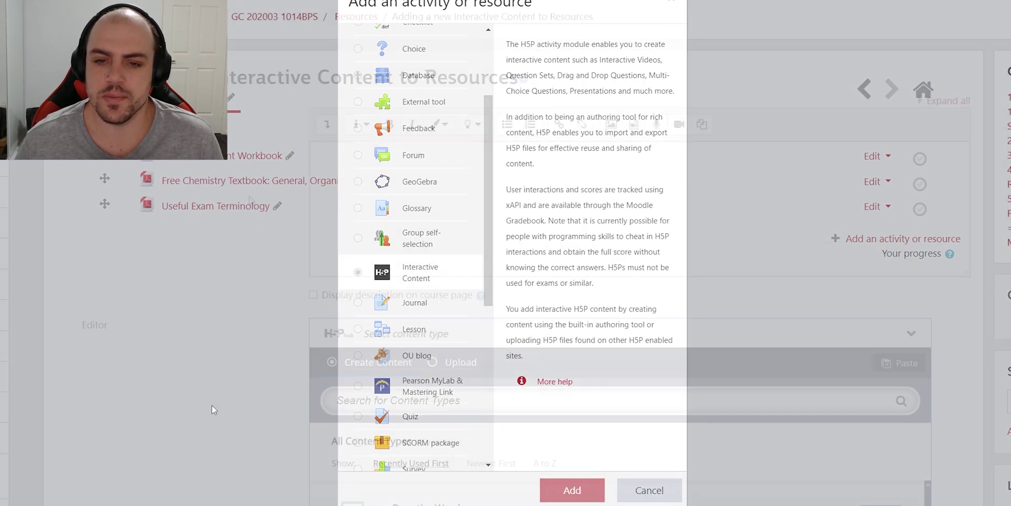
Search the H5P content types for "interactive", choose Interactive Video, and exit its introductory tour
scroll(214, 410, "down", 3)
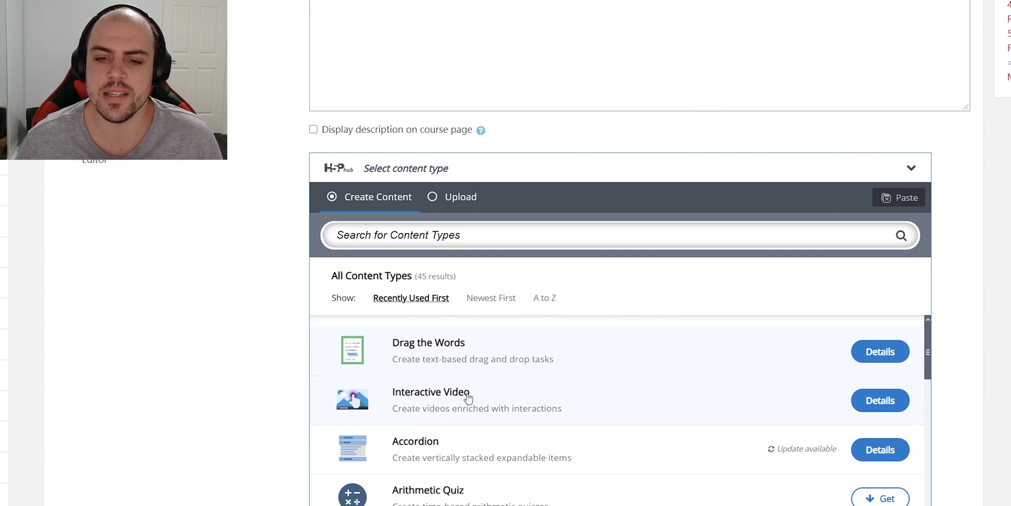
scroll(465, 392, "down", 1)
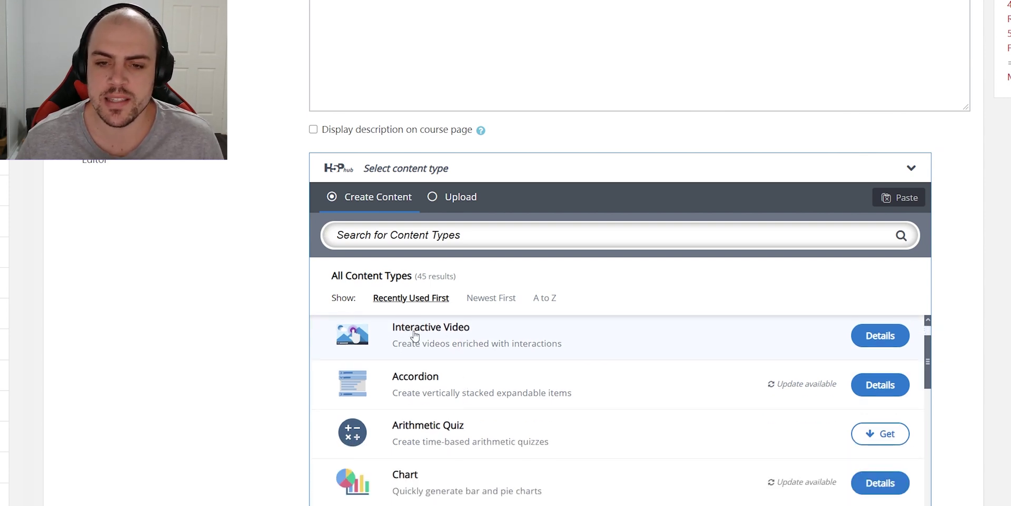
scroll(415, 340, "up", 1)
scroll(162, 302, "down", 1)
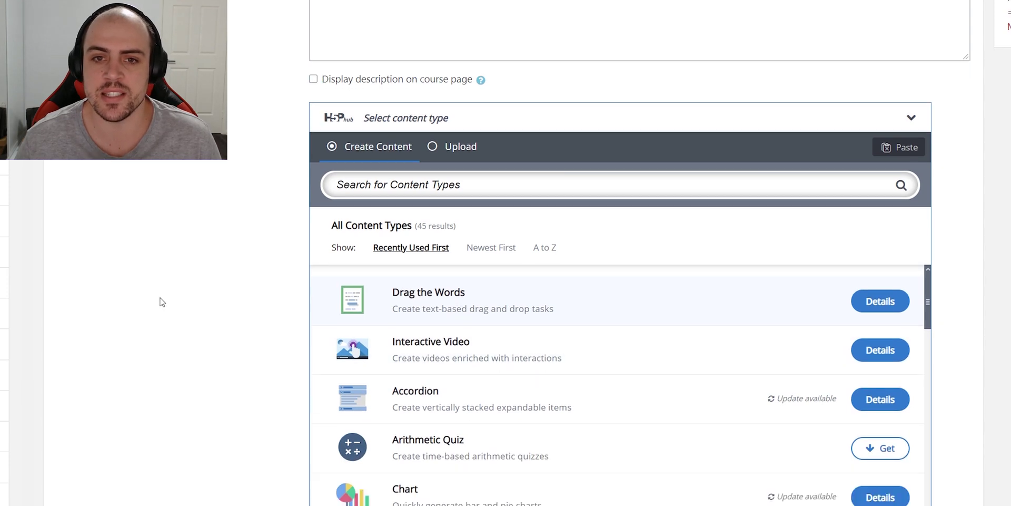
scroll(162, 301, "down", 1)
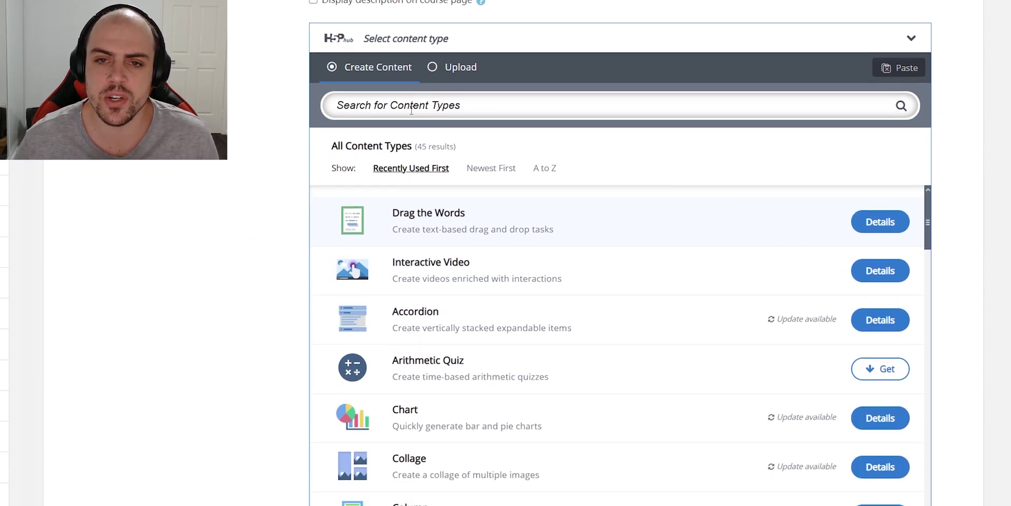
left_click(398, 106)
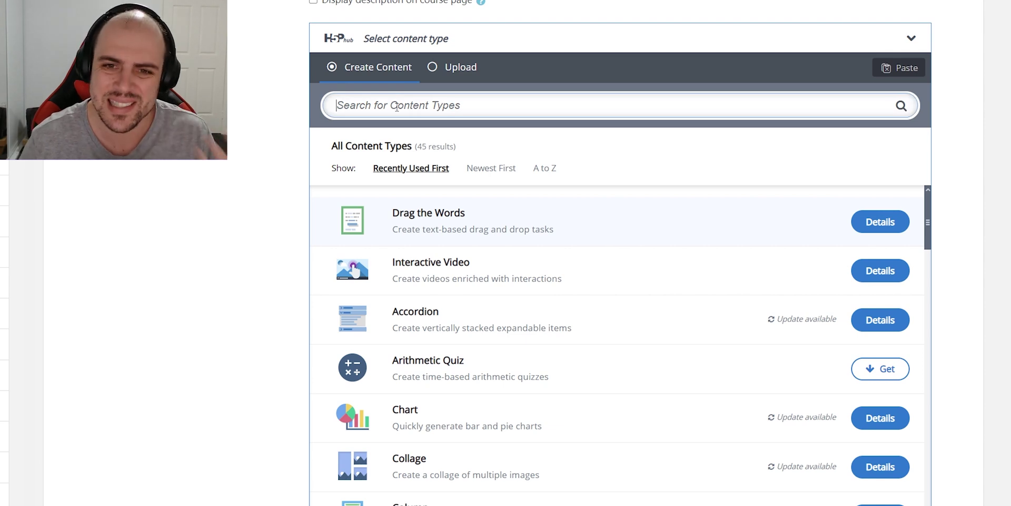
type("interactive")
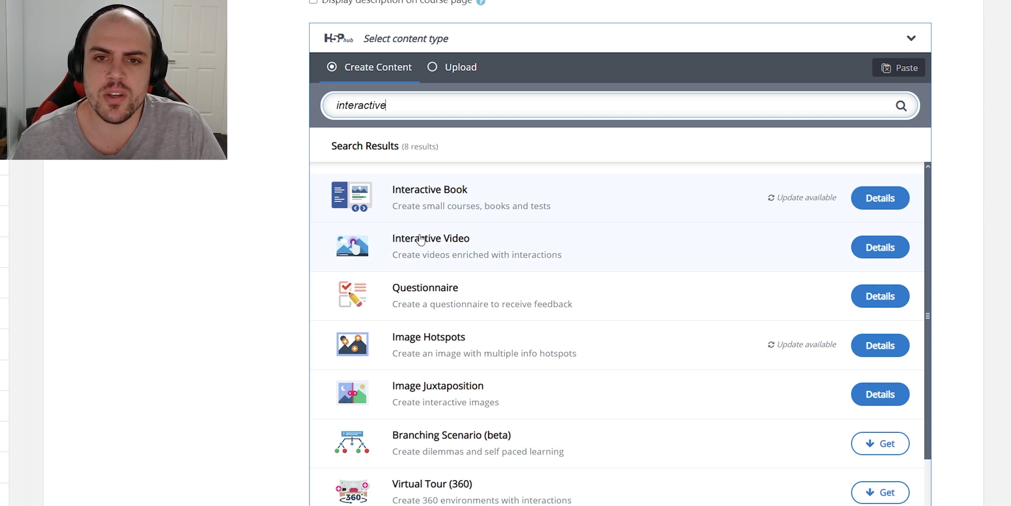
left_click(421, 240)
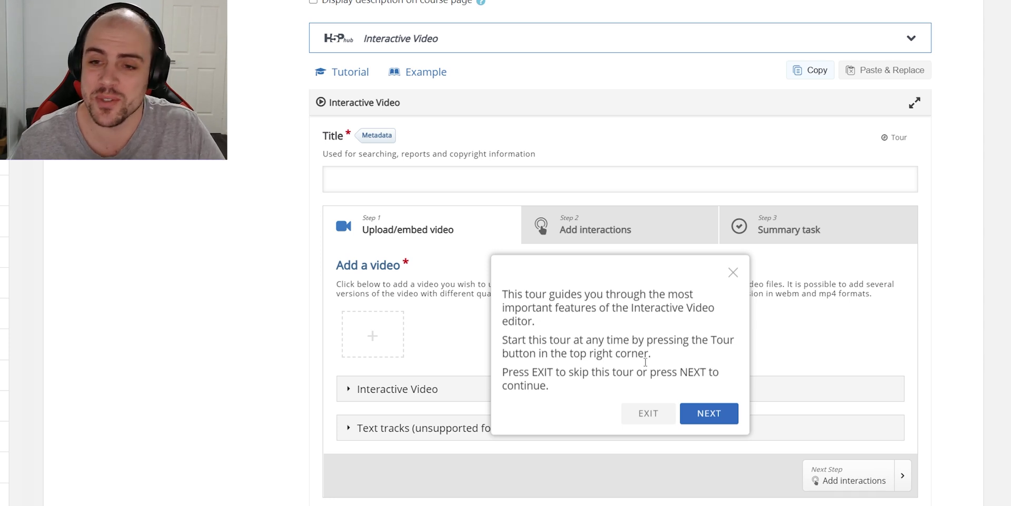
left_click(648, 415)
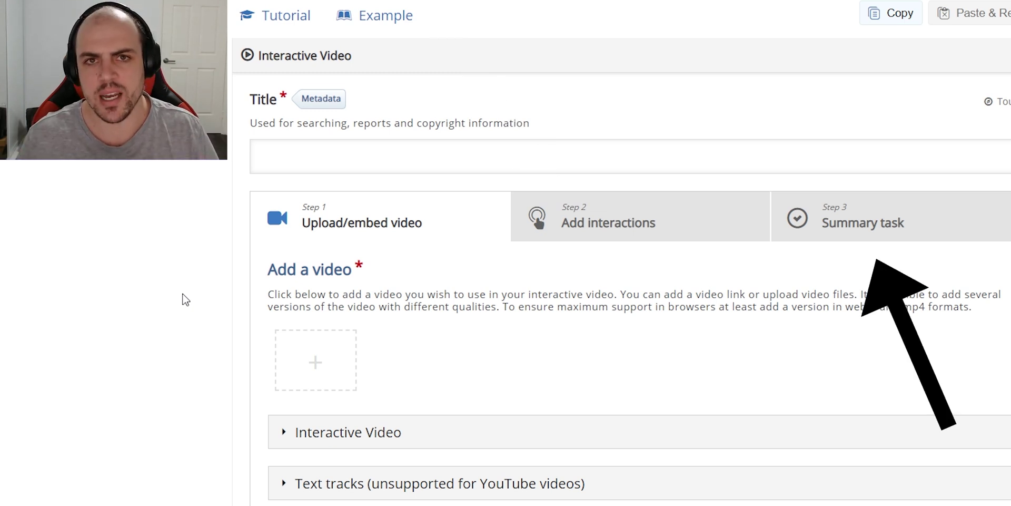
Title the interactive video "5_4_1 - Hb & O2"
left_click(319, 157)
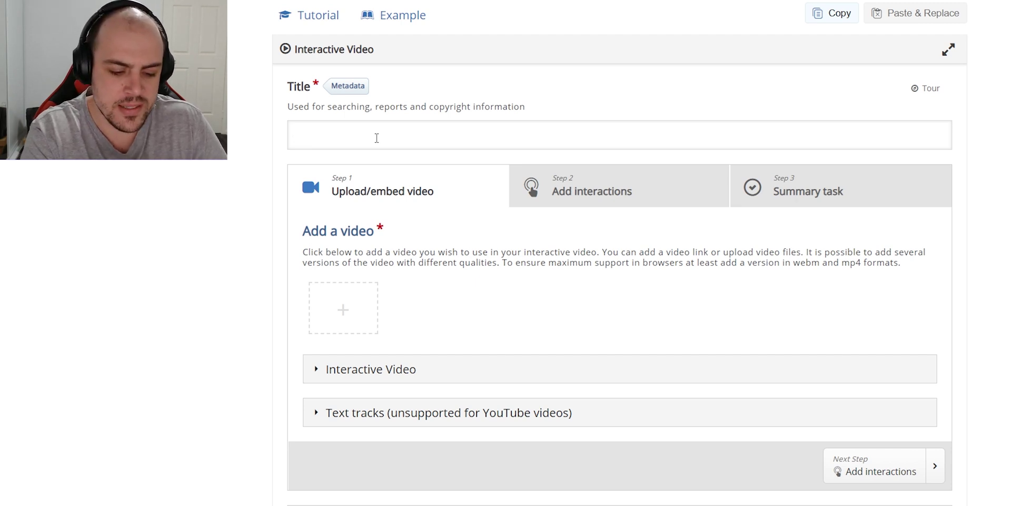
type("5_4")
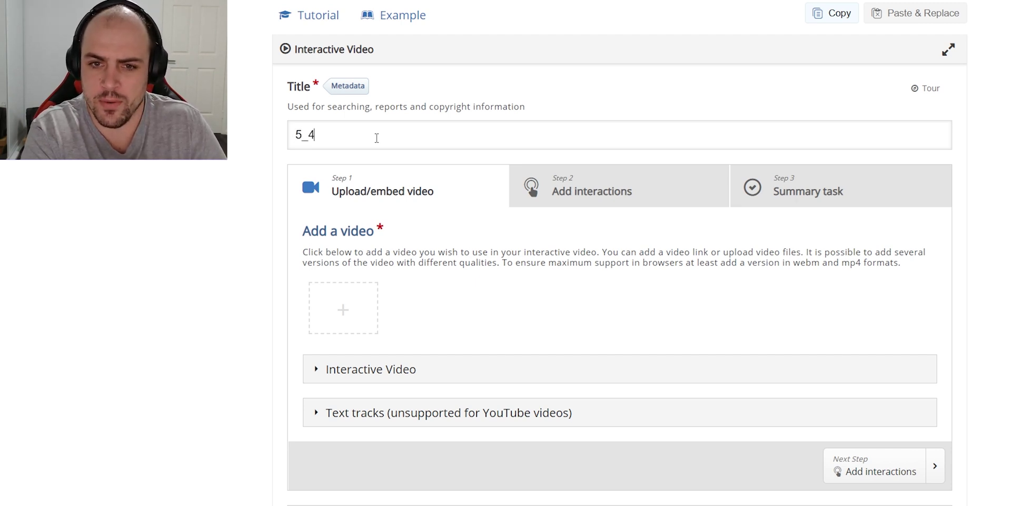
type("_1 - Hb & ")
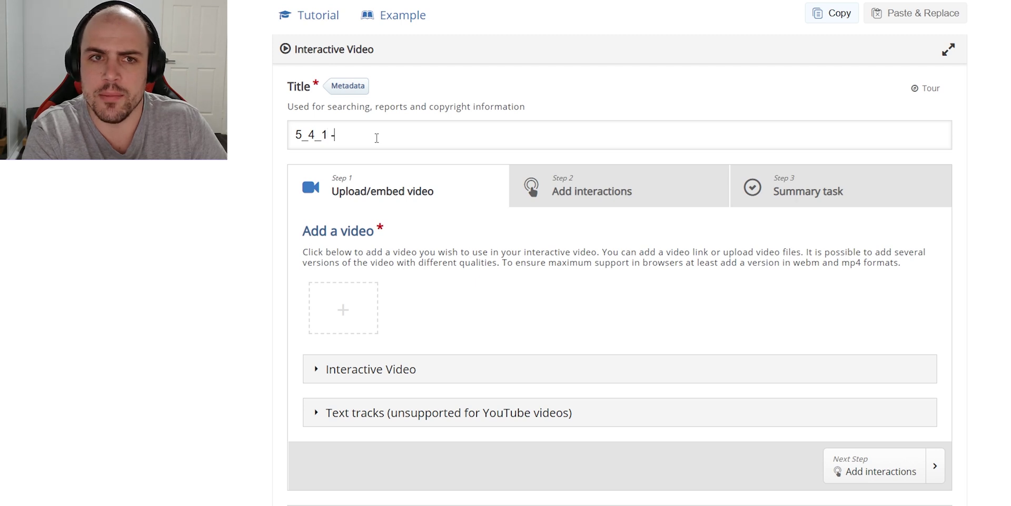
type("O2")
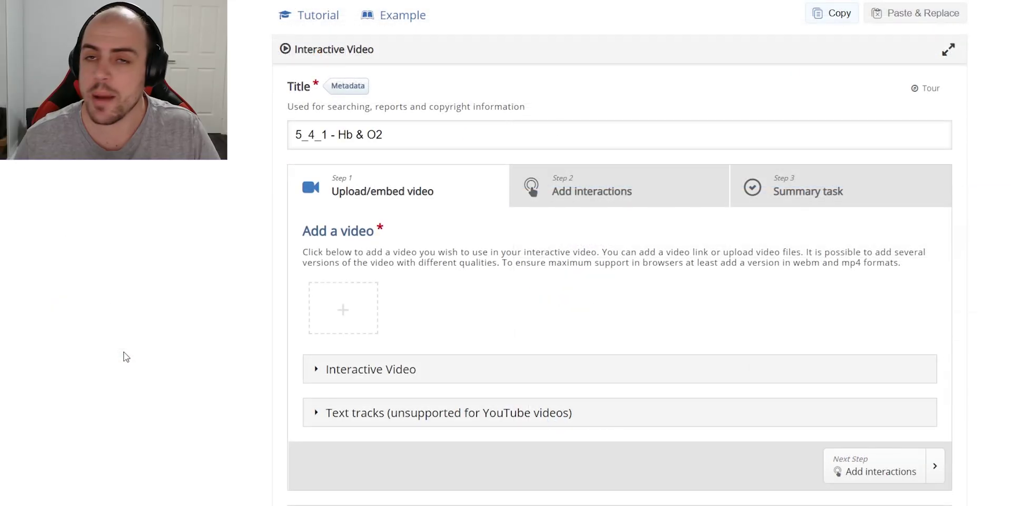
Start adding a video and copy the share link of the YouTube video "Respiratory 5.4 - Hemoglobin & Oxygen Binding"
left_click(329, 310)
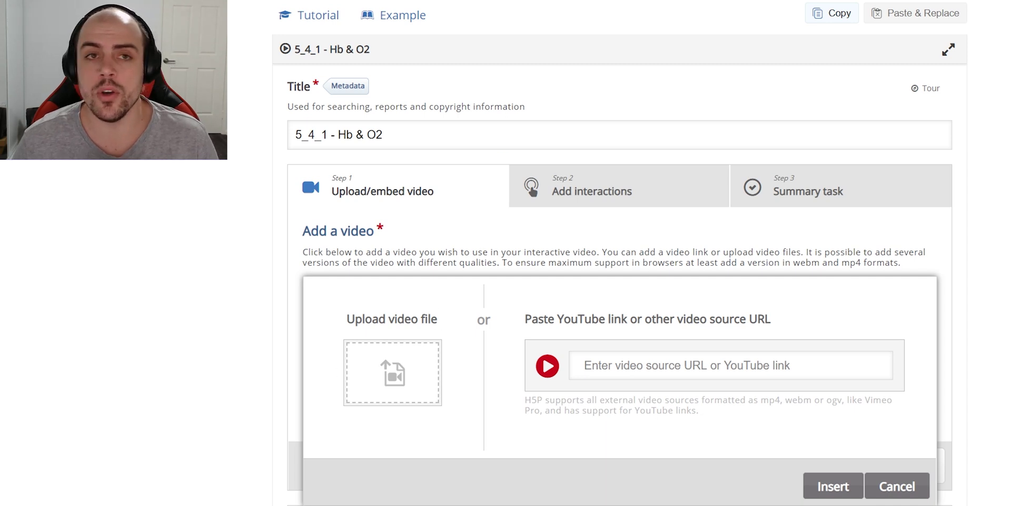
key("alt+Tab")
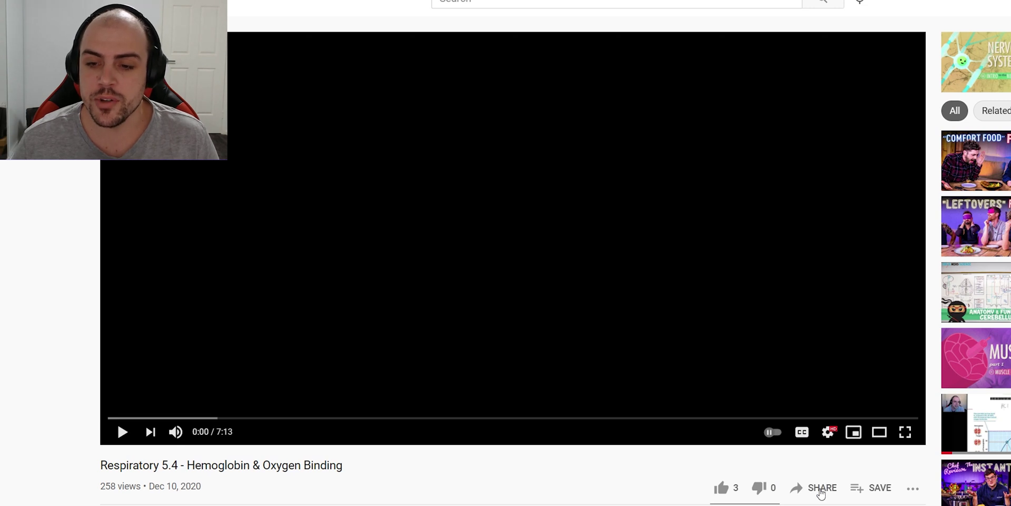
left_click(820, 489)
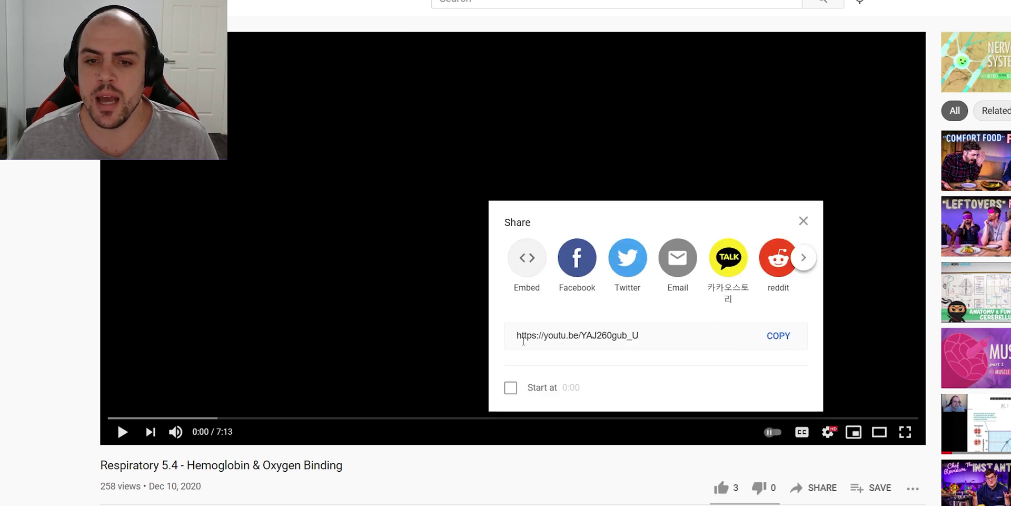
left_click(579, 338)
key("ctrl+c")
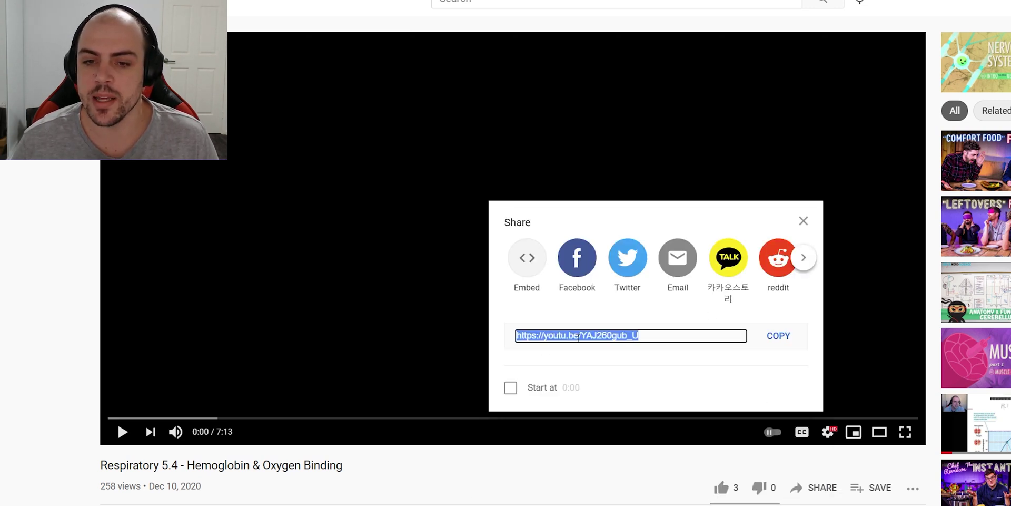
left_click(780, 336)
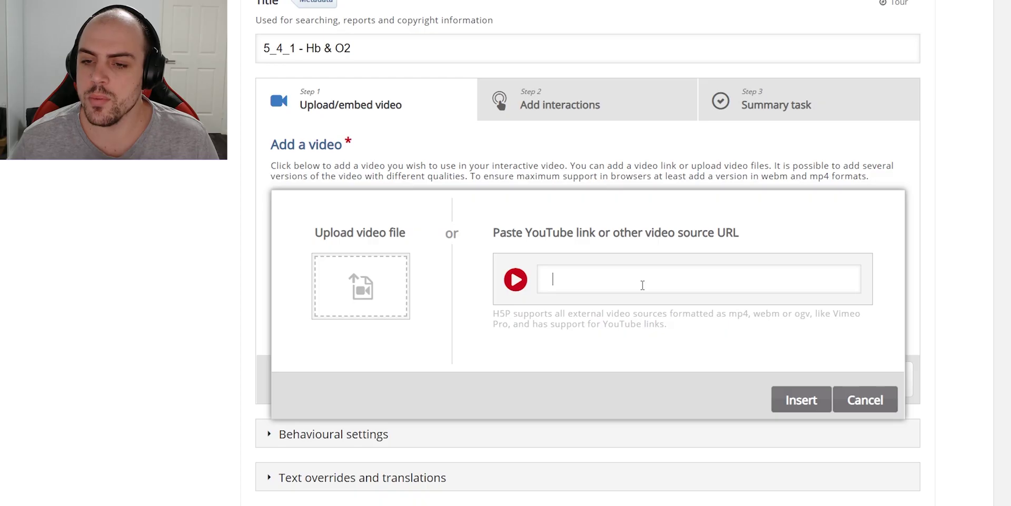
right_click(640, 283)
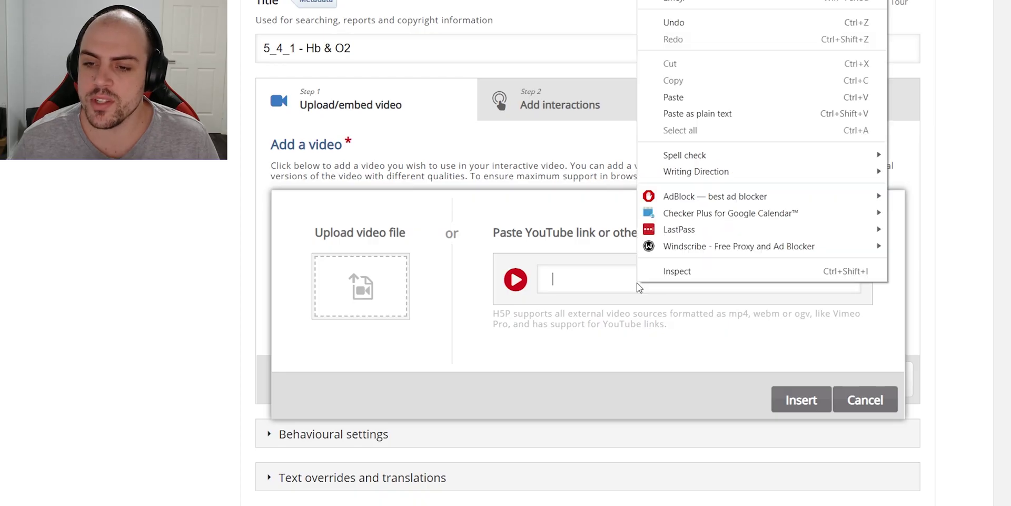
left_click(677, 96)
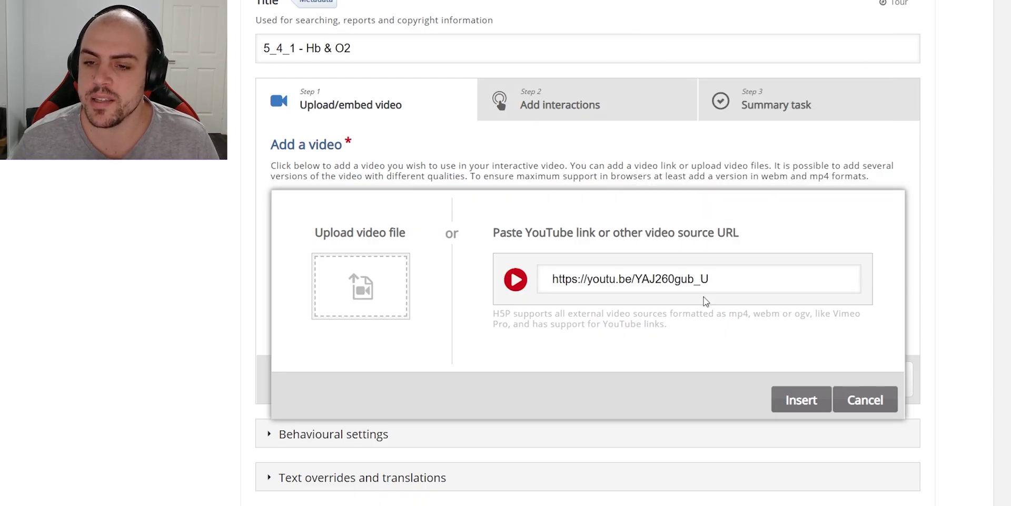
left_click(795, 401)
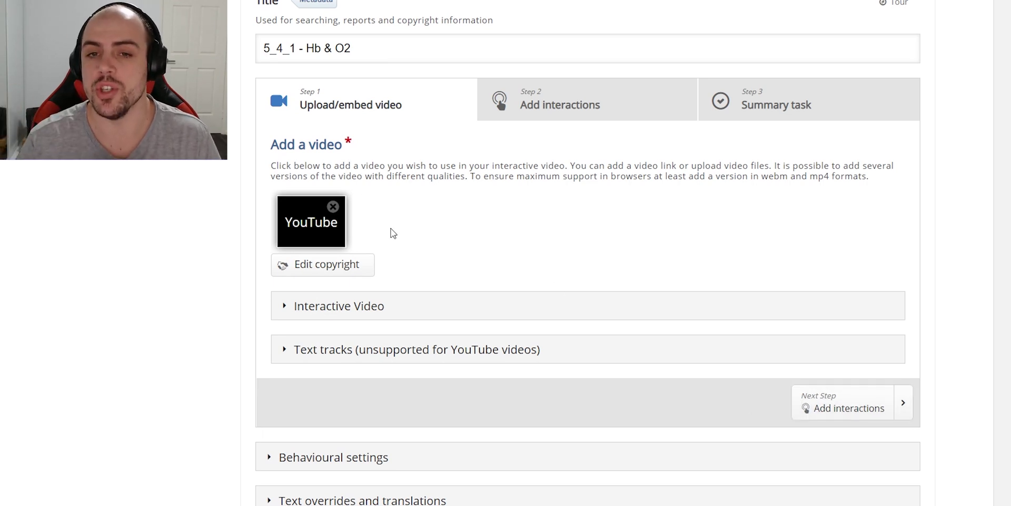
Expand the behavioural settings and set the override for the "Show Solution" button to Enabled
key("Tab")
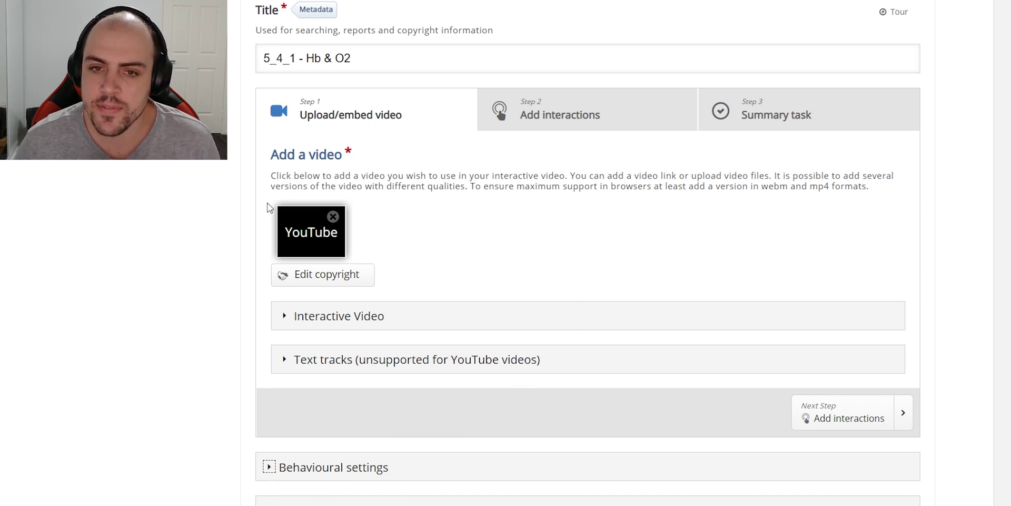
left_click(267, 467)
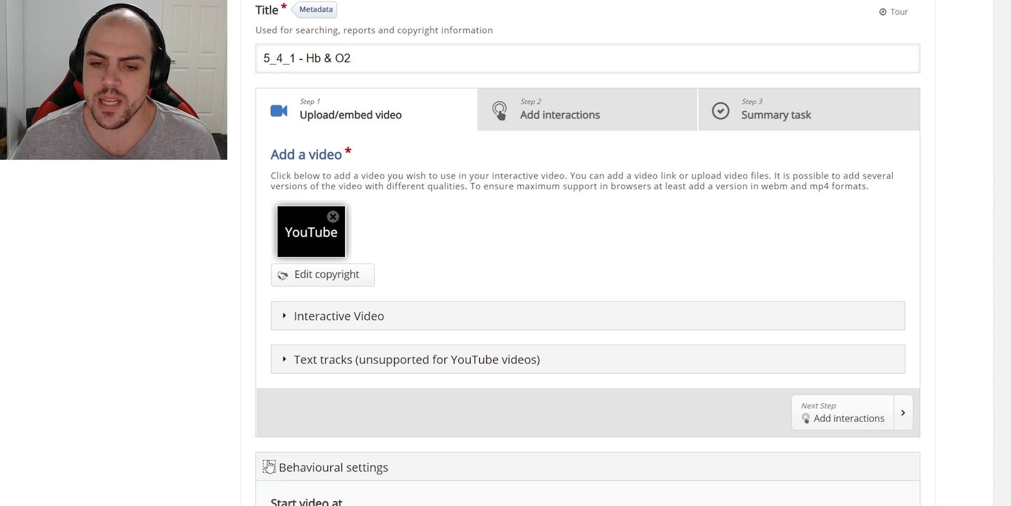
scroll(266, 466, "down", 8)
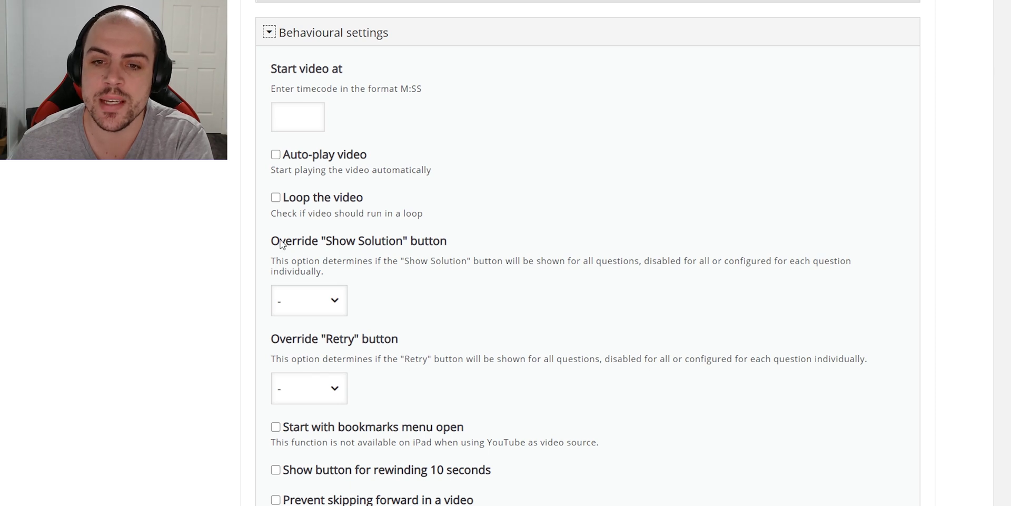
left_click_drag(279, 241, 442, 249)
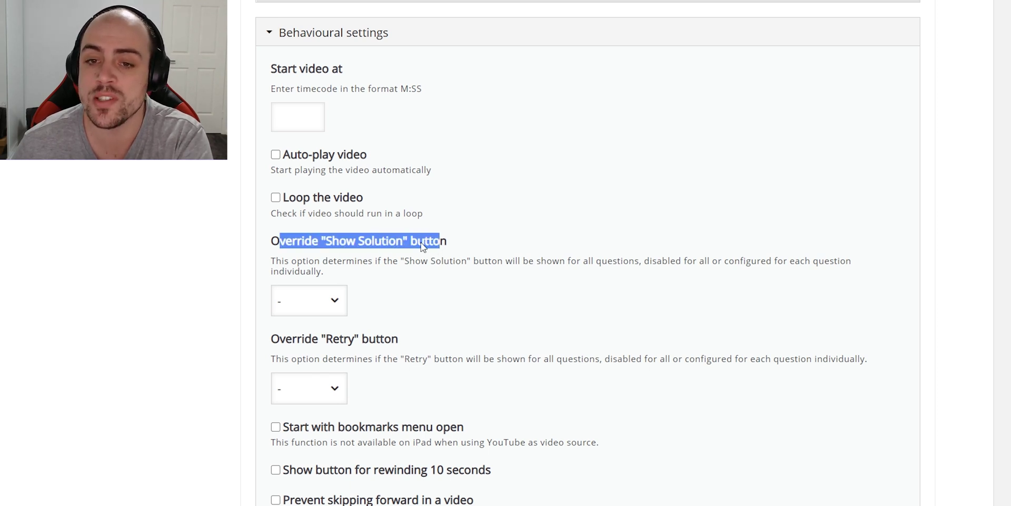
left_click(314, 306)
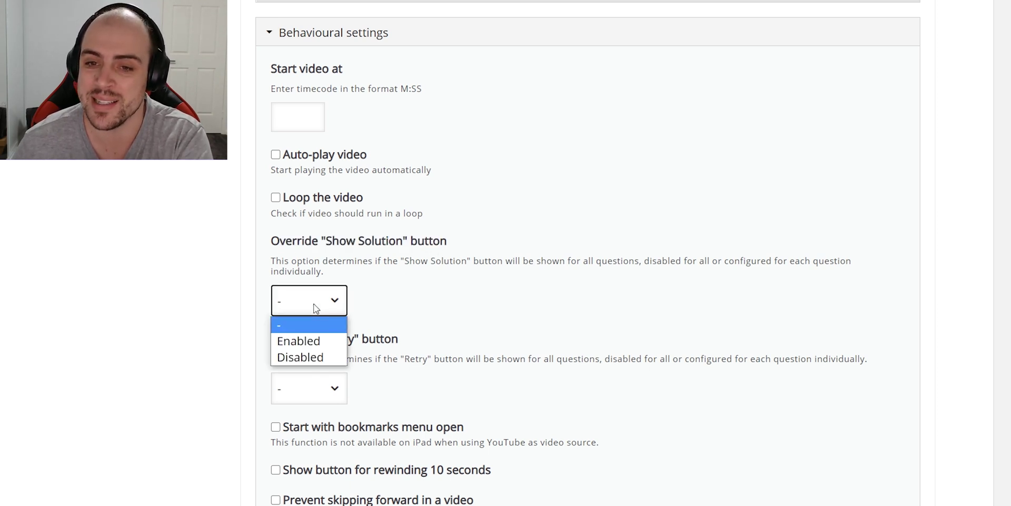
left_click(318, 339)
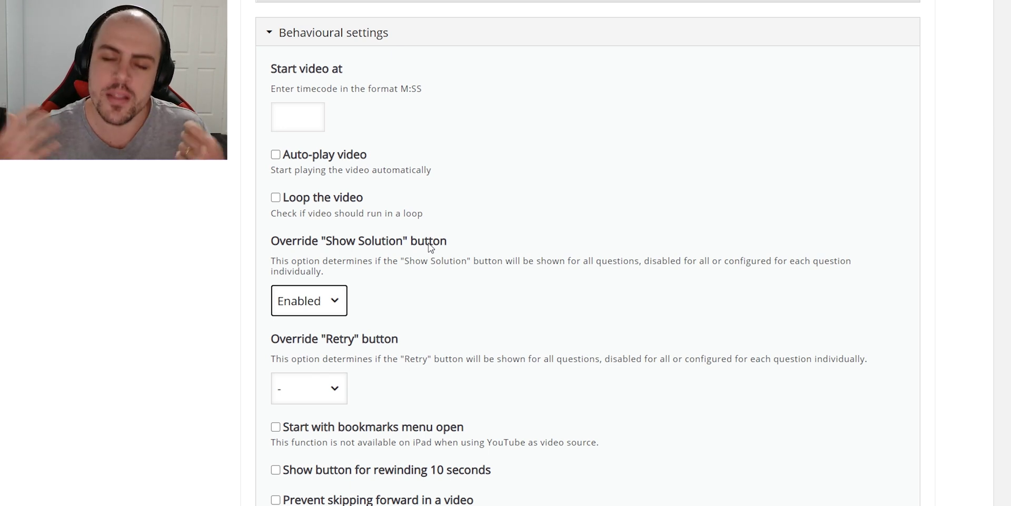
Go to the Add interactions stage, play the embedded video, pause it at about 0:09, and dismiss the suggested videos
scroll(431, 247, "up", 10)
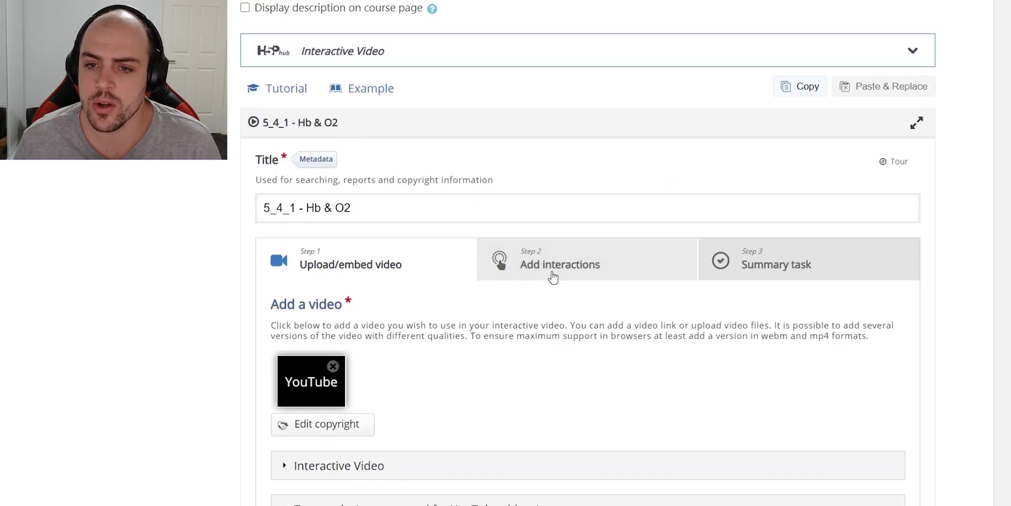
left_click(583, 269)
scroll(867, 293, "down", 4)
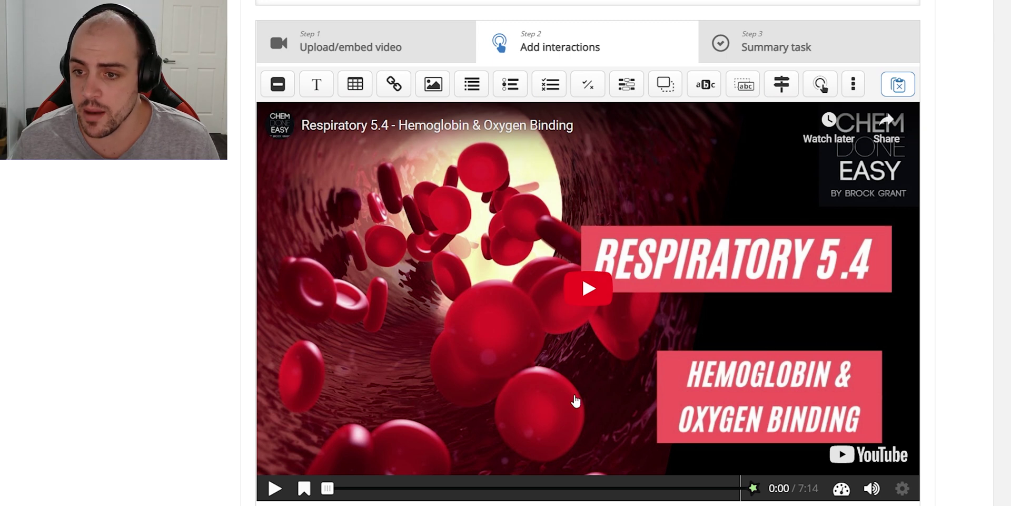
left_click(582, 295)
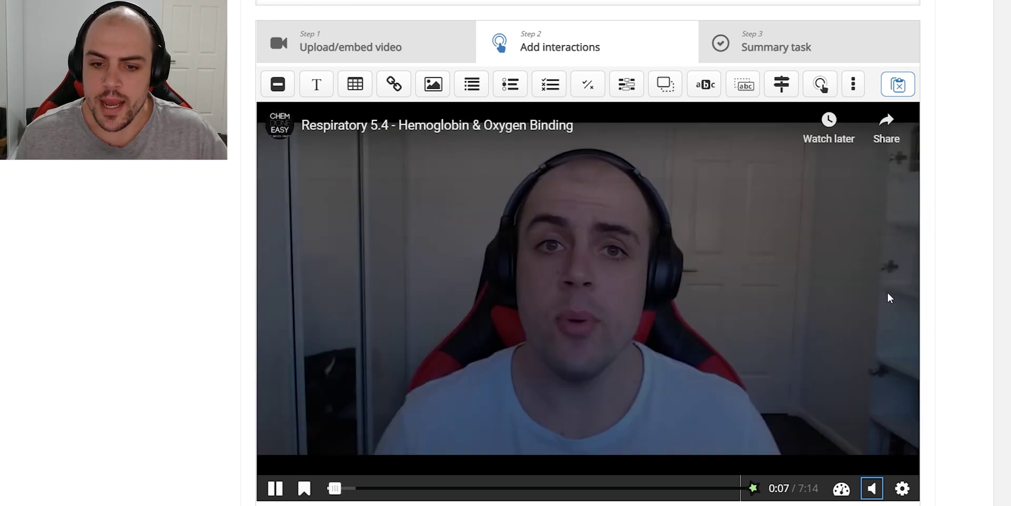
key("space")
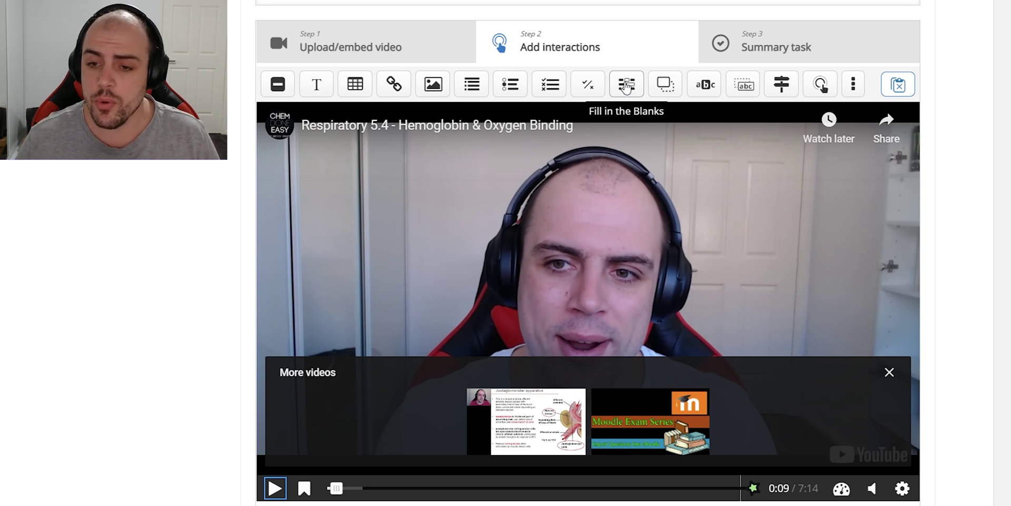
left_click(889, 371)
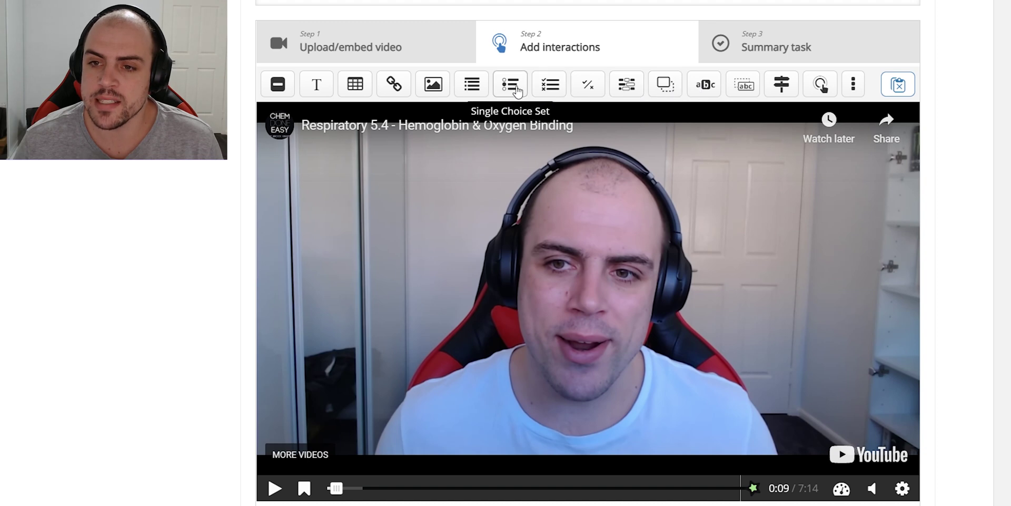
left_click(549, 85)
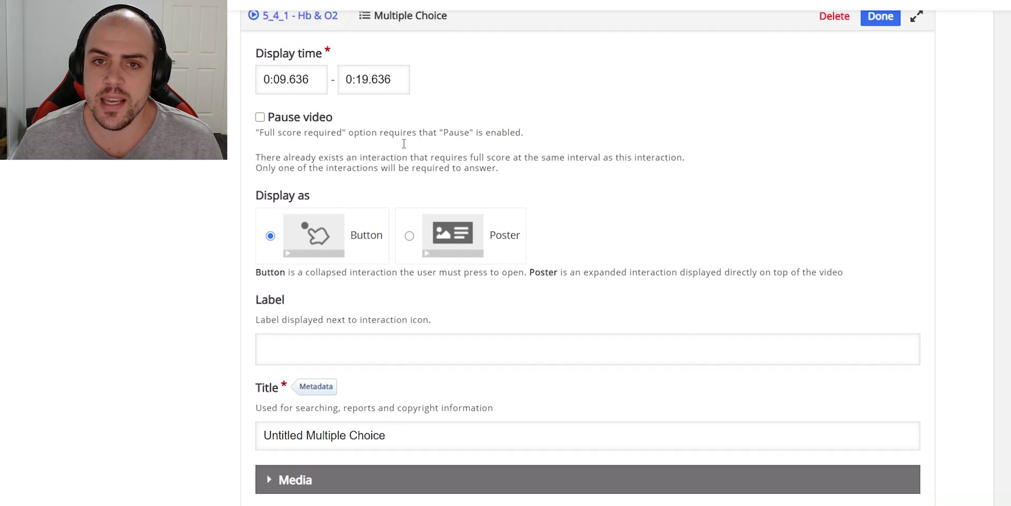
scroll(298, 130, "up", 1)
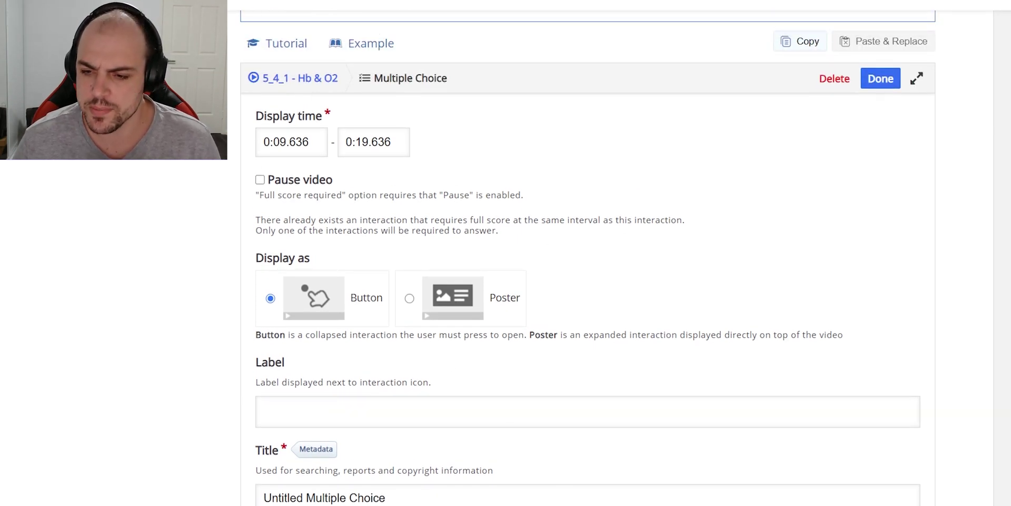
left_click_drag(253, 117, 323, 123)
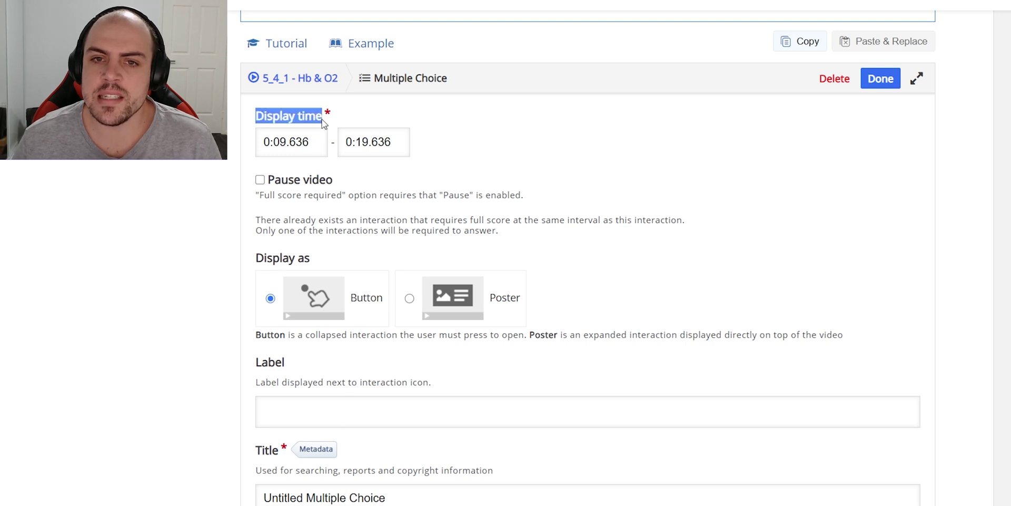
left_click(382, 121)
scroll(327, 228, "up", 2)
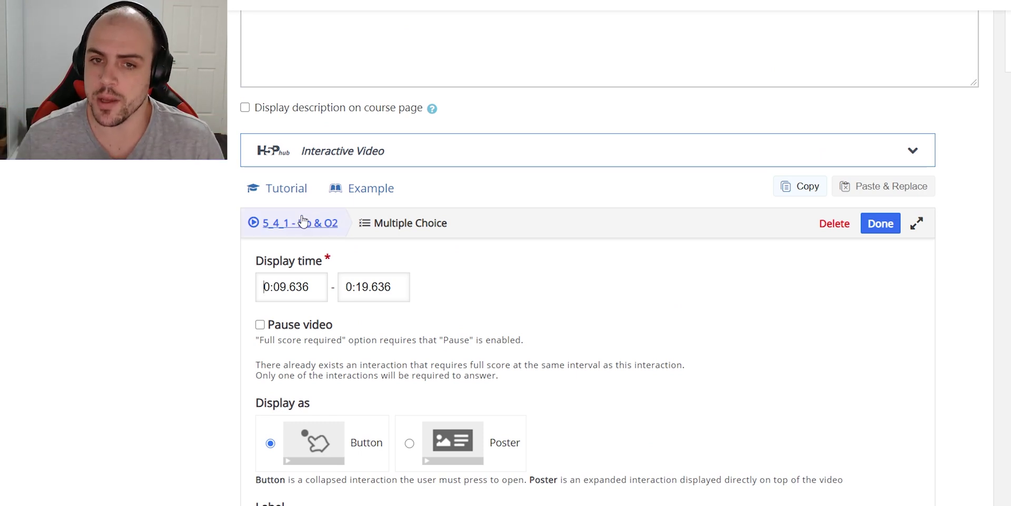
left_click(300, 223)
Advance the video to about 1:11 and start a new Multiple Choice interaction at that point
scroll(307, 495, "down", 1)
left_click(307, 470)
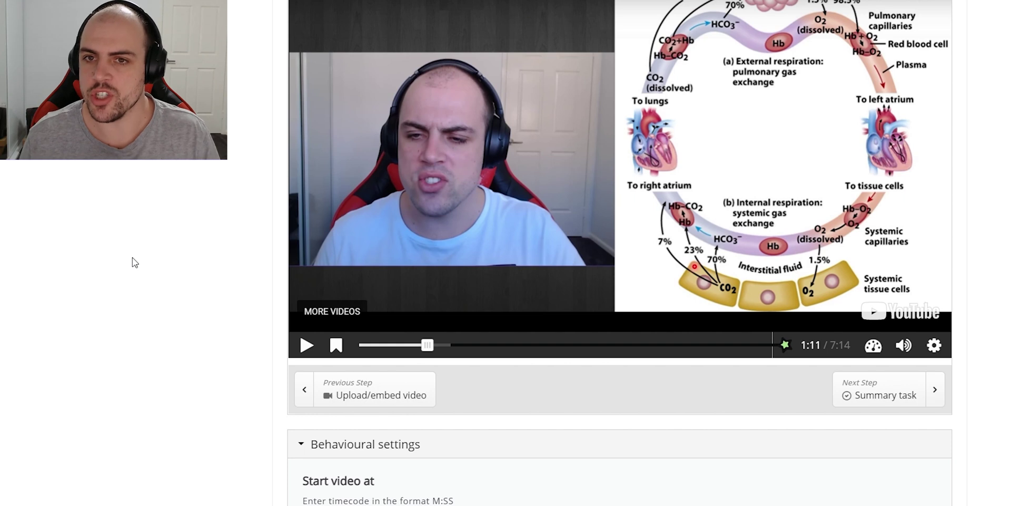
scroll(135, 262, "up", 3)
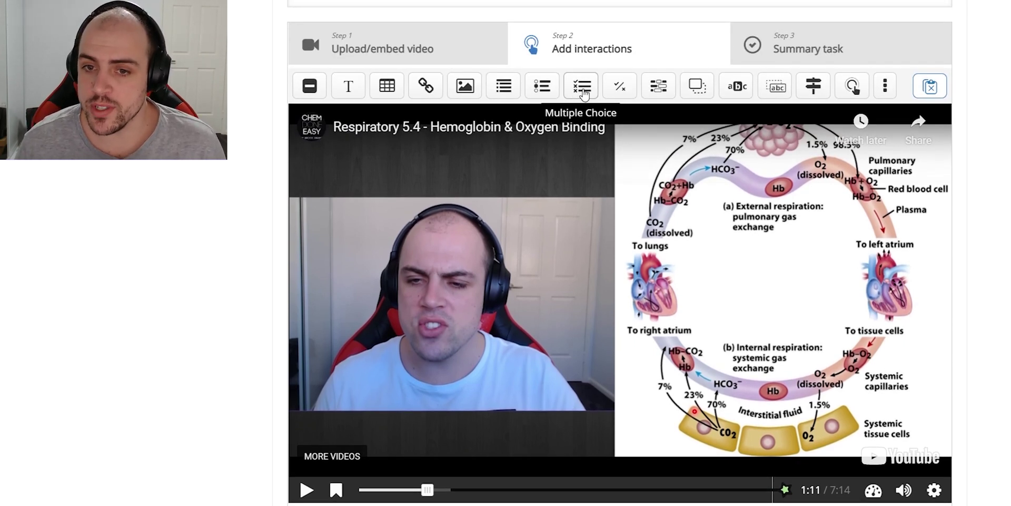
left_click(581, 91)
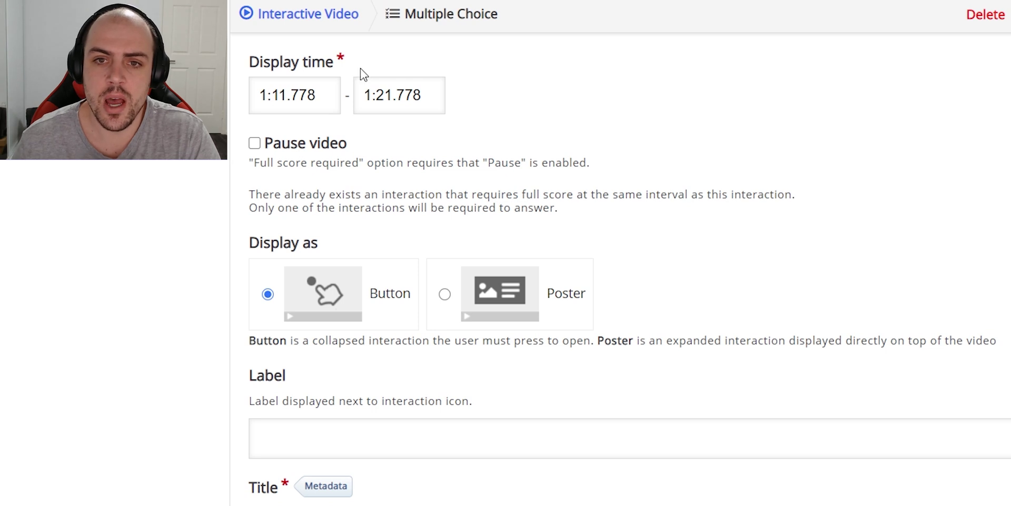
Set the end of the display time to the start time, 1:11.778, and enable pausing the video for the question
left_click_drag(370, 94, 406, 101)
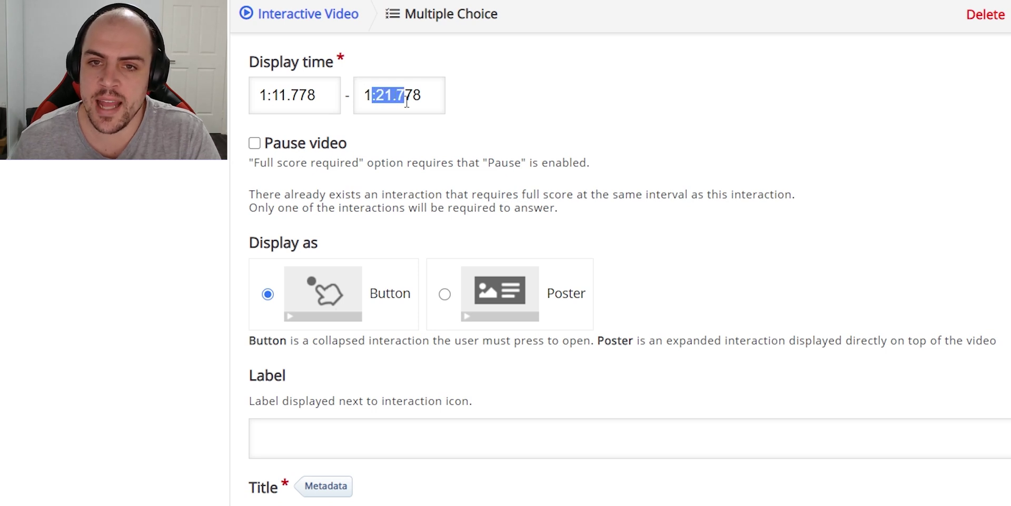
left_click(377, 86)
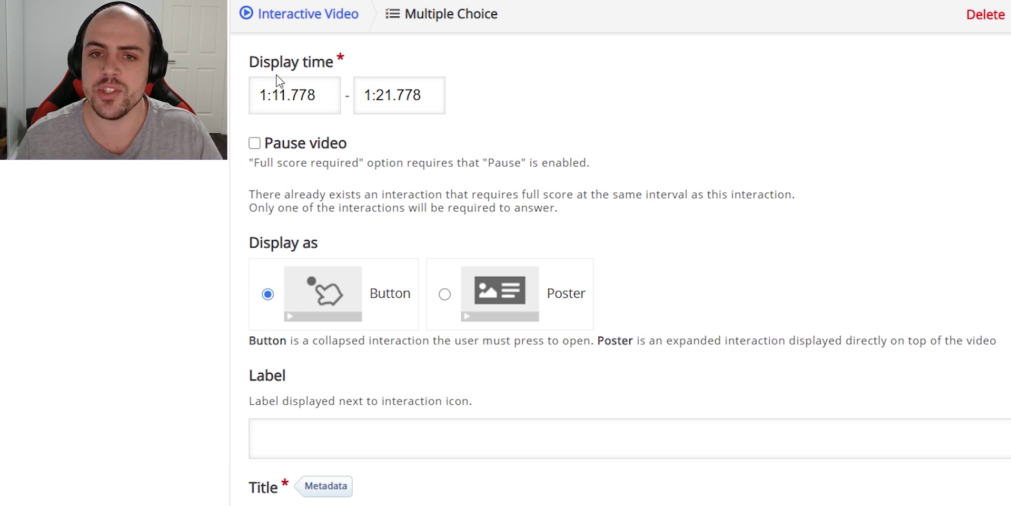
triple_click(292, 102)
key("ctrl+c")
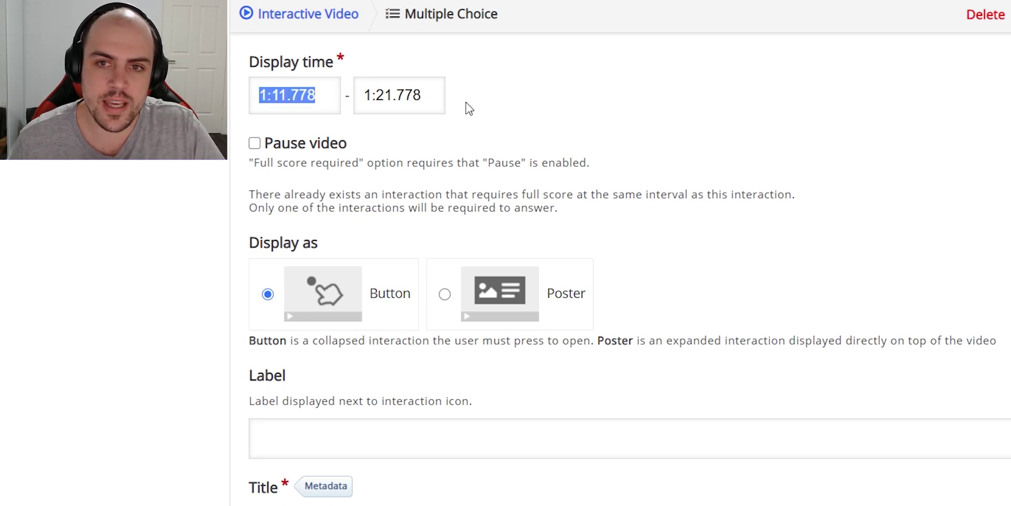
left_click_drag(421, 97, 364, 97)
key("ctrl+v")
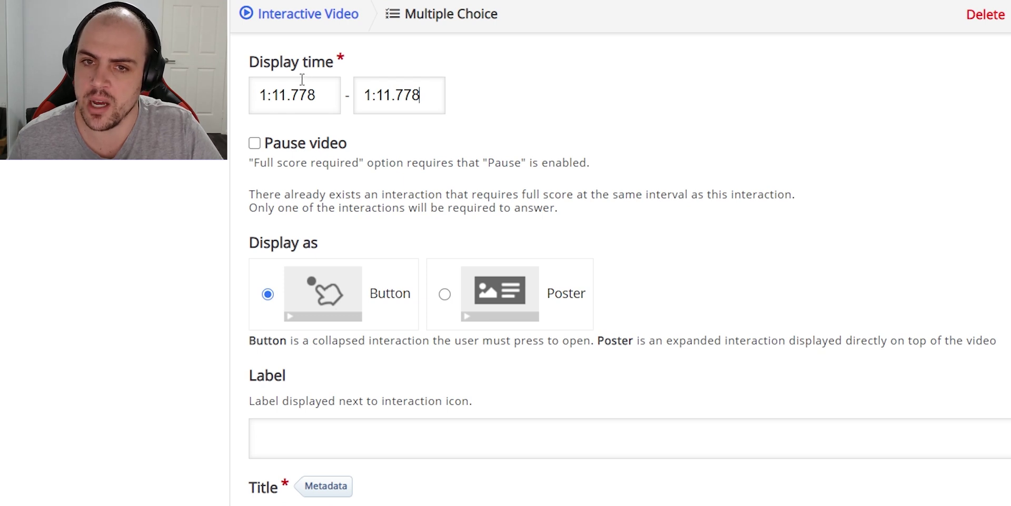
left_click(255, 144)
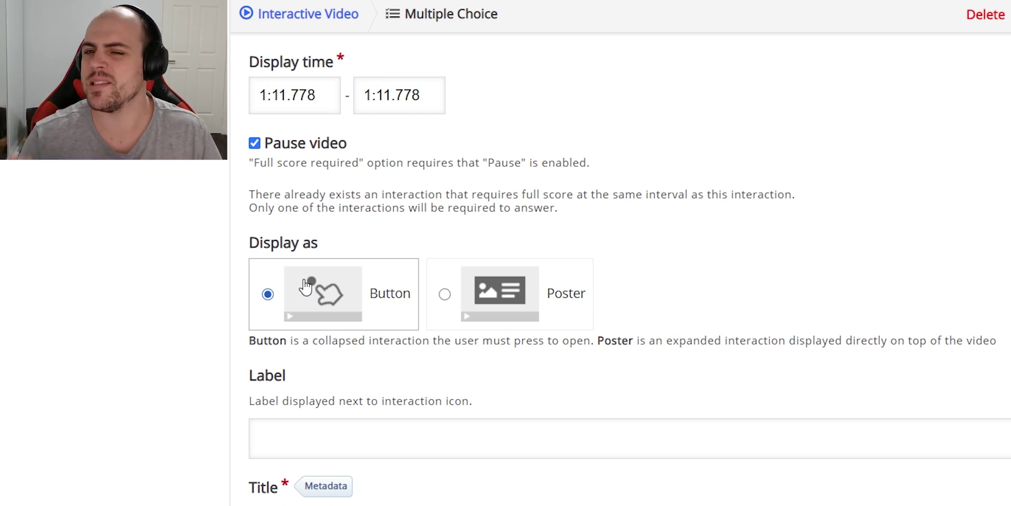
Display the question as a Poster and title it "5_4_1 Q1: Multiple Choice"
left_click(445, 294)
scroll(450, 304, "down", 2)
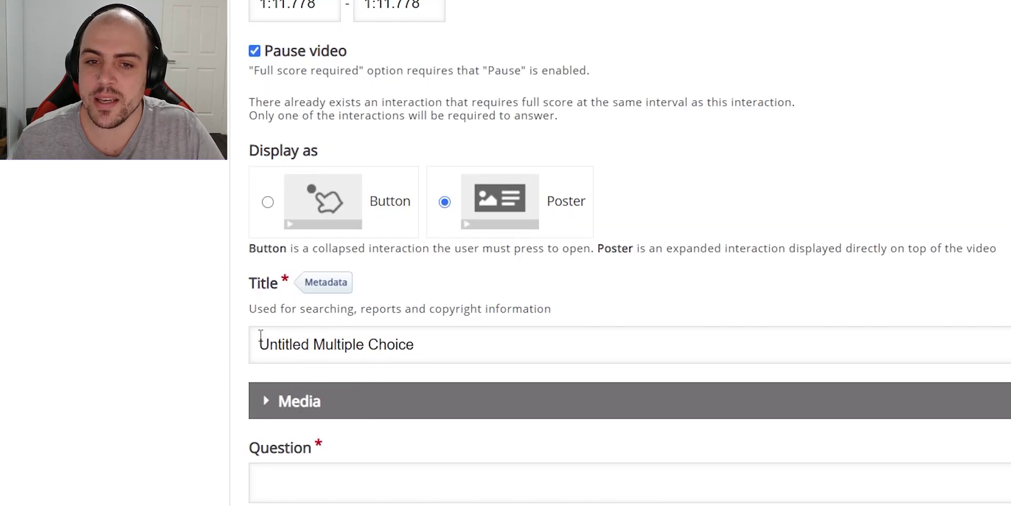
double_click(270, 342)
type("5_4_1 Q1:")
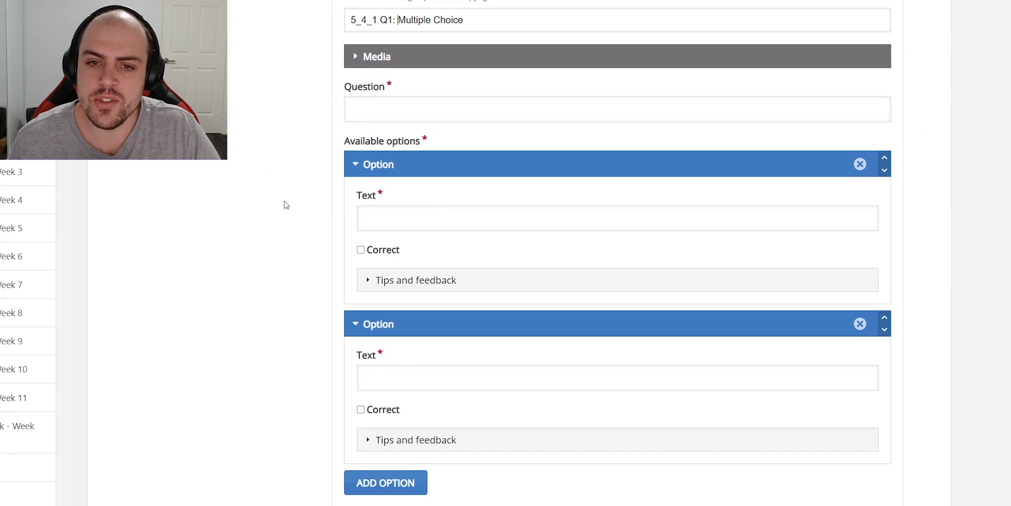
Enter the question "Where abouts in the body would you expect to find hemoglobin in its R-State" and the first option Lungs, marked correct
left_click(381, 112)
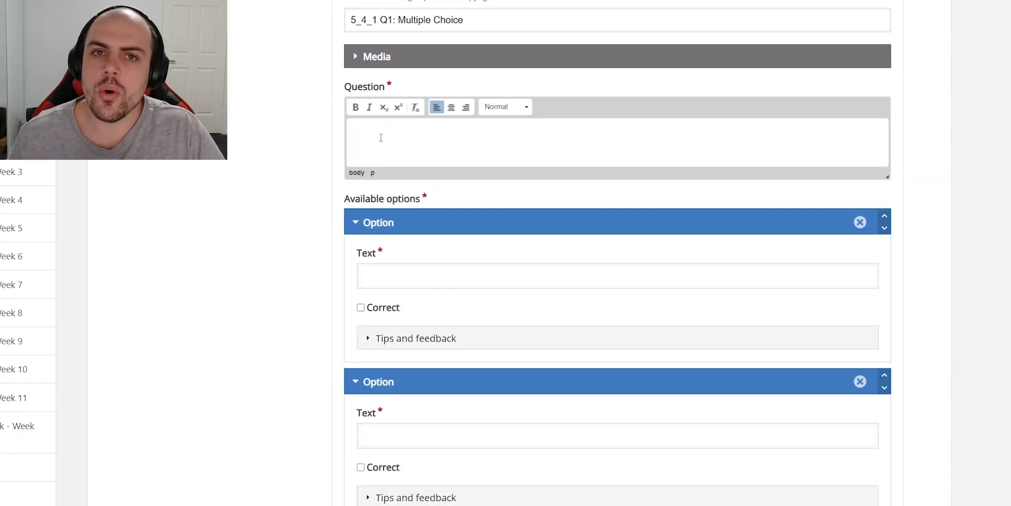
type("Where abouts in the body would you expect to find hemoglobin in its R-State")
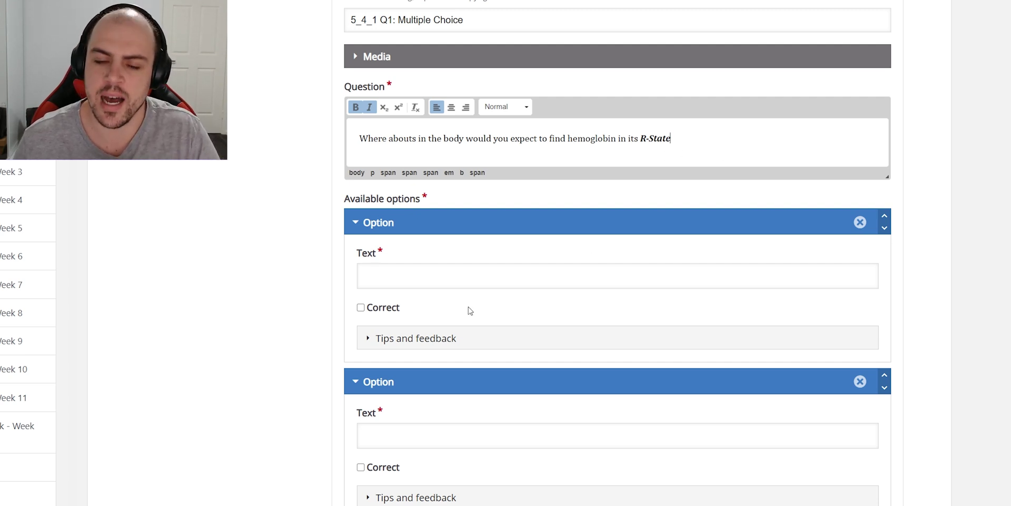
left_click(437, 274)
scroll(316, 259, "down", 5)
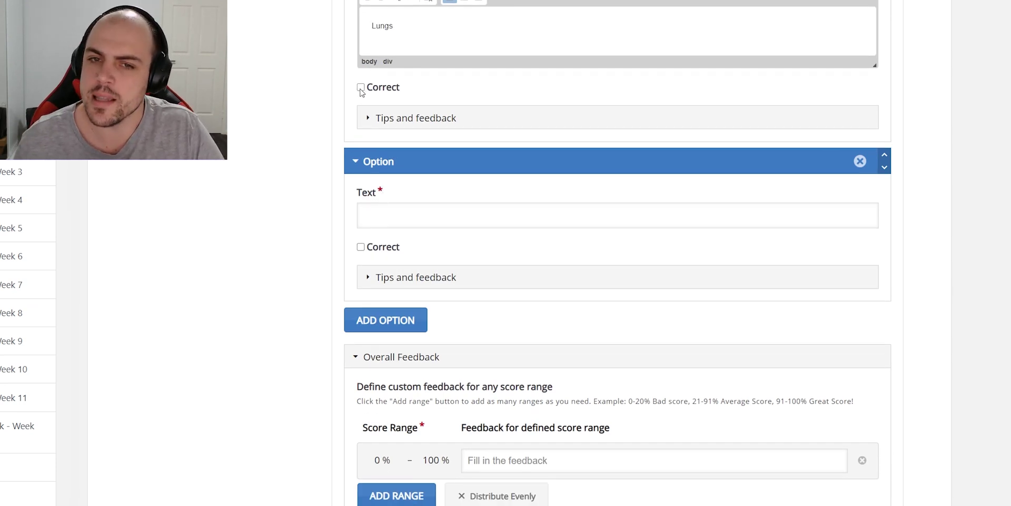
Fill in Tissues as the second answer option and add Heart and Brain as further incorrect options
left_click(391, 204)
type("Tissues")
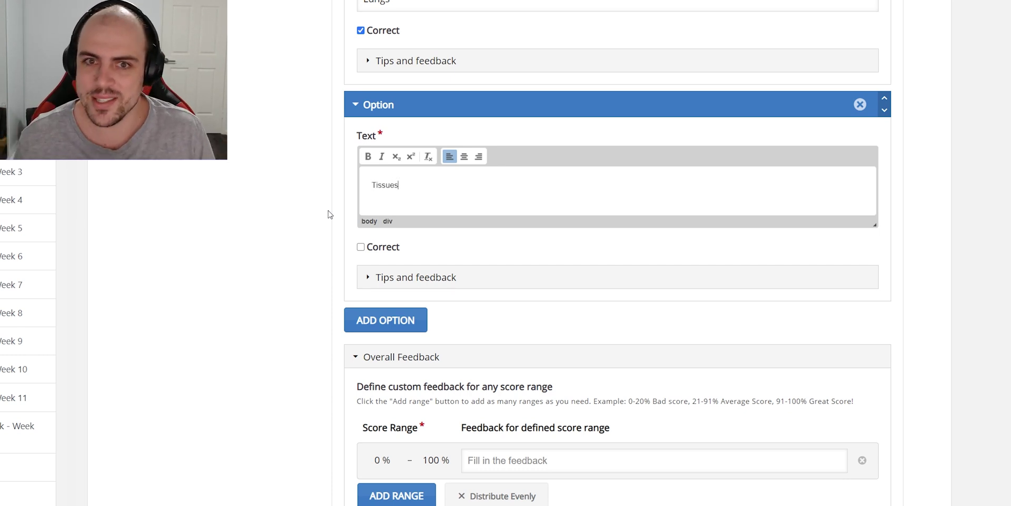
scroll(327, 210, "down", 2)
left_click(387, 213)
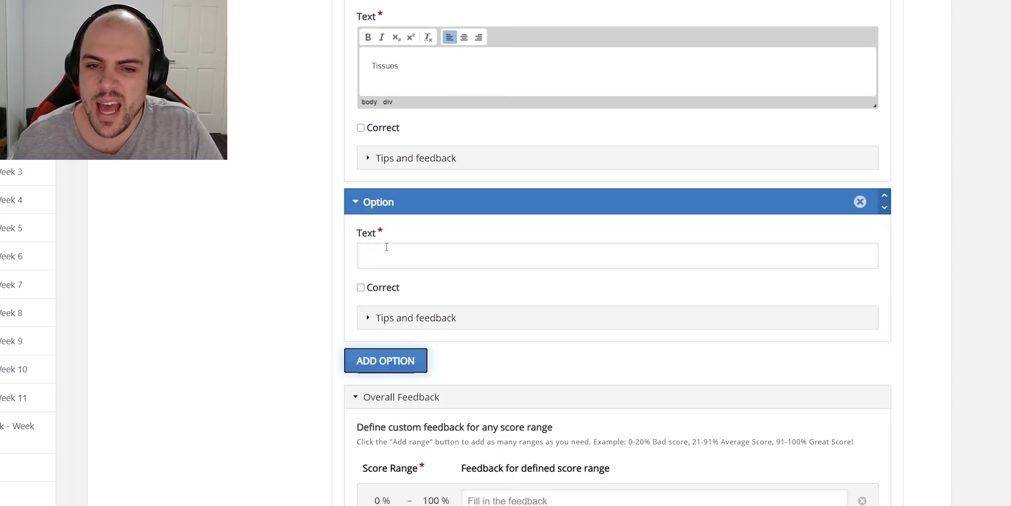
left_click(386, 248)
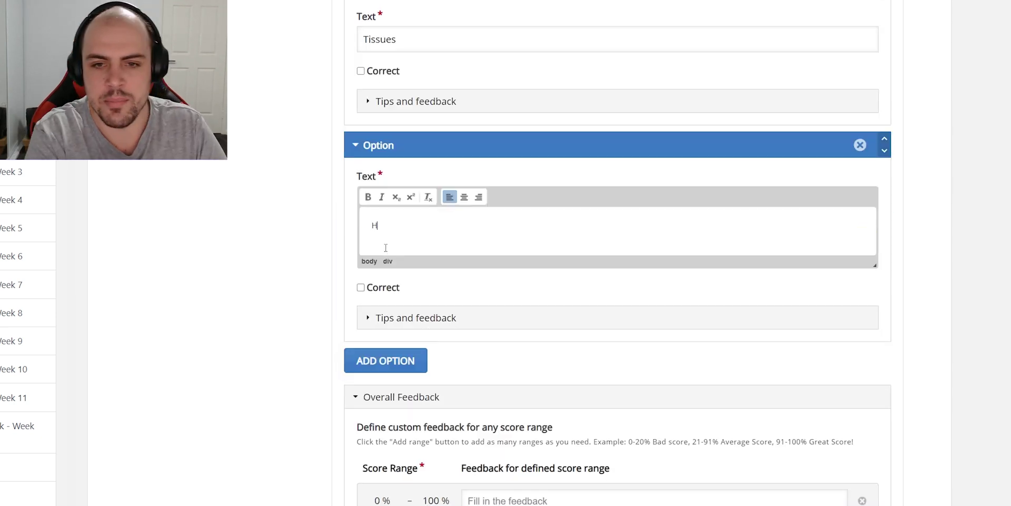
left_click(385, 360)
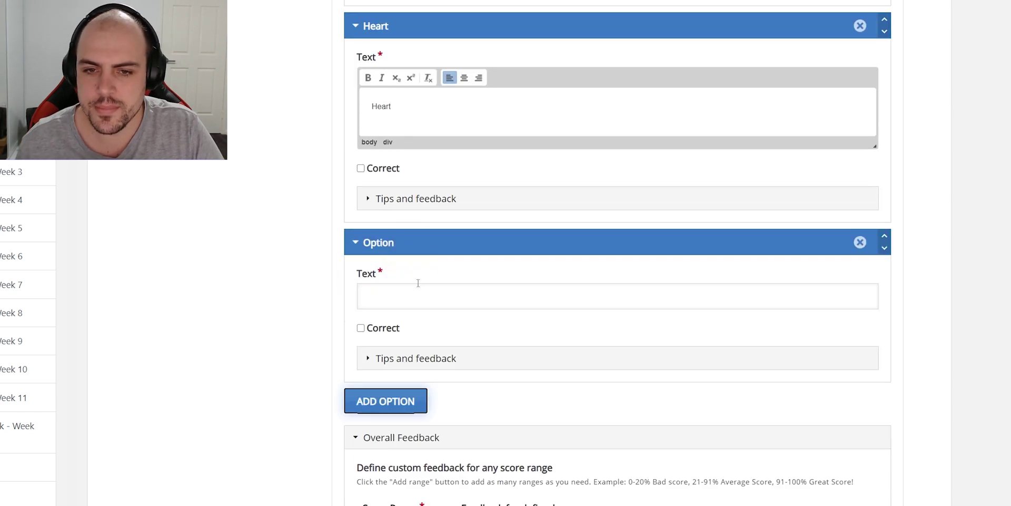
type("Brain")
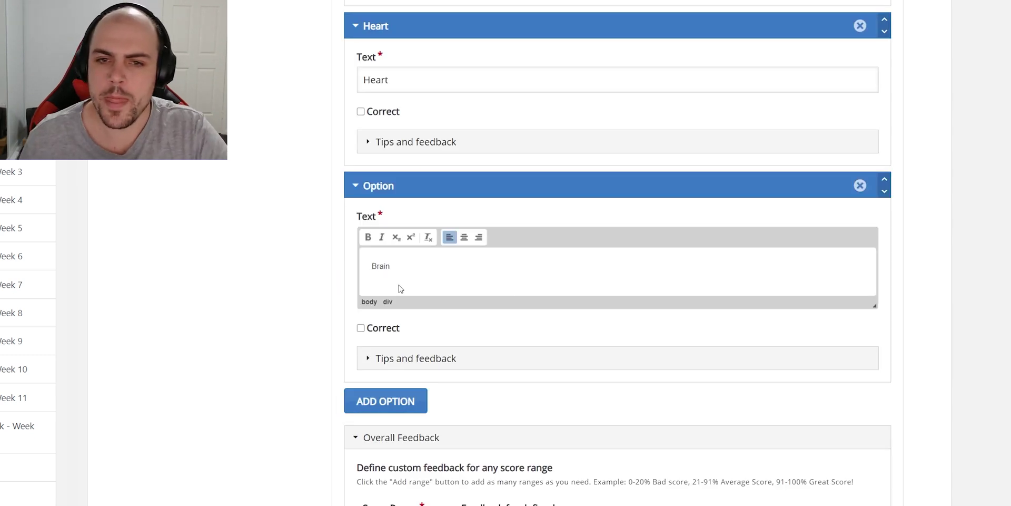
Disable the "Show Solution" button in the question's behavioural settings and finish editing the question
scroll(617, 253, "up", 4)
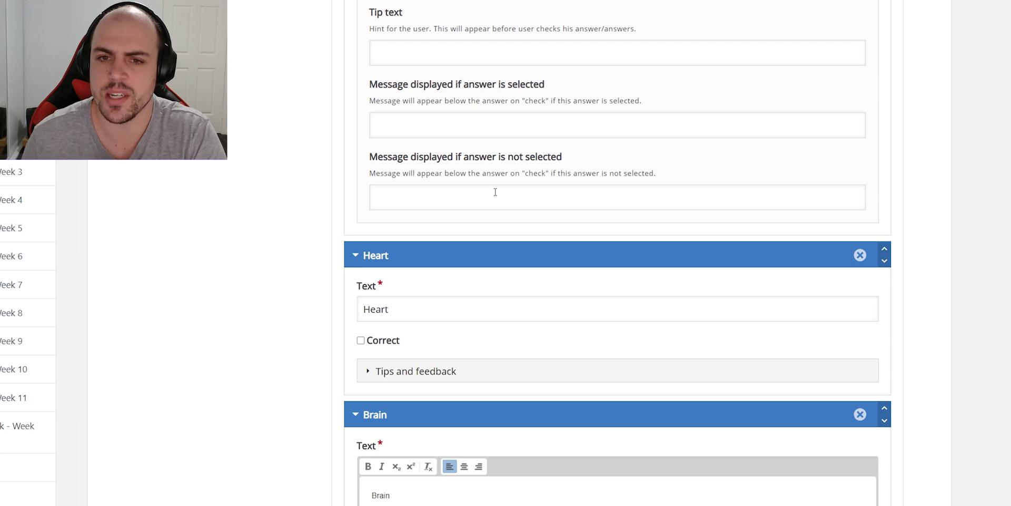
scroll(295, 185, "down", 10)
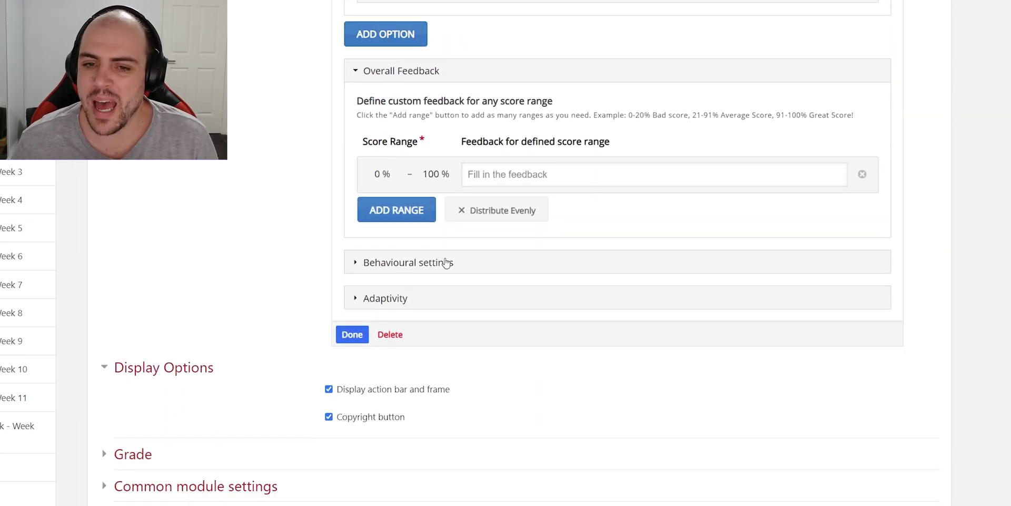
left_click(356, 262)
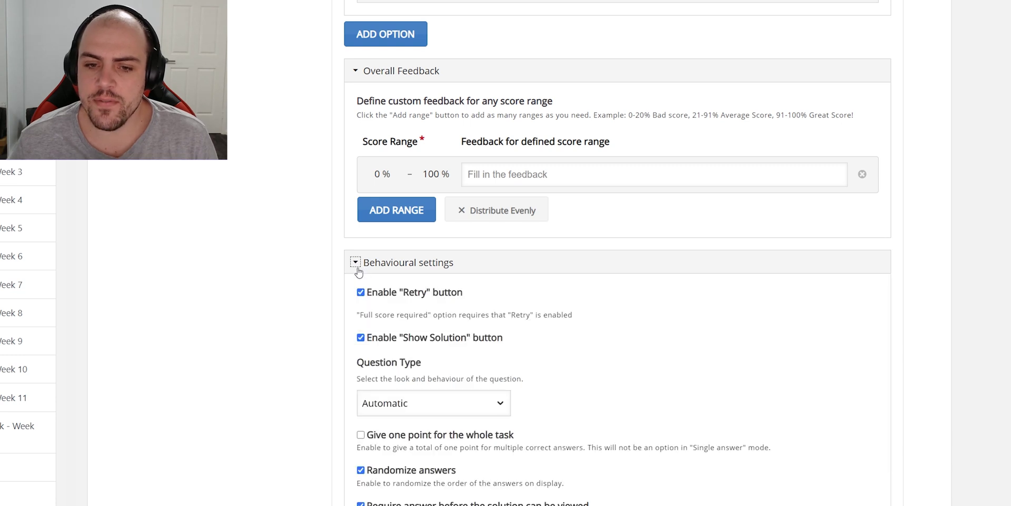
scroll(395, 275, "down", 3)
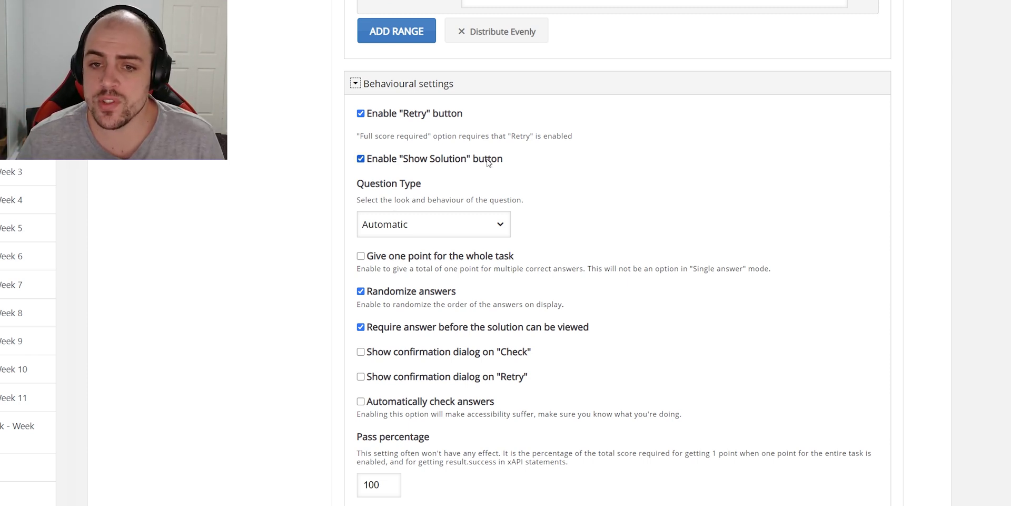
left_click(362, 160)
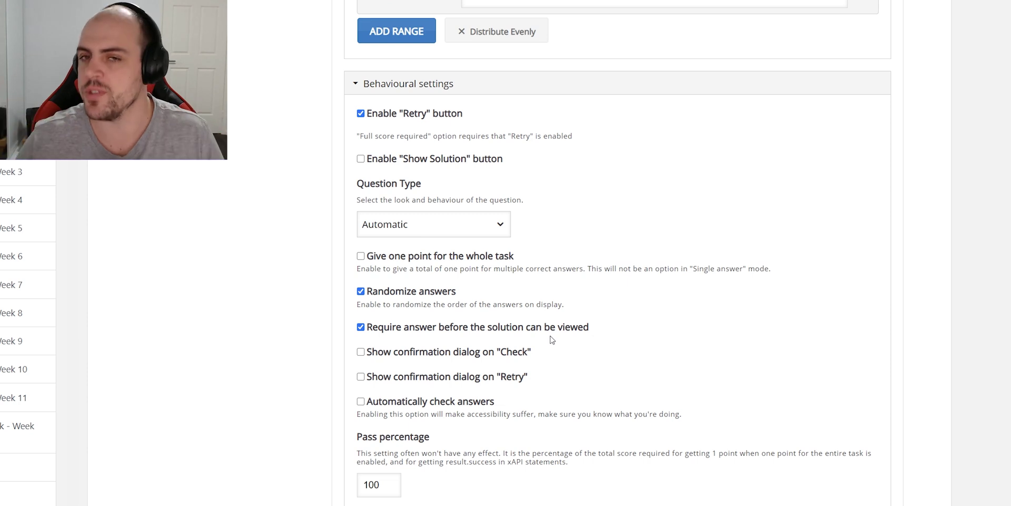
scroll(338, 255, "down", 5)
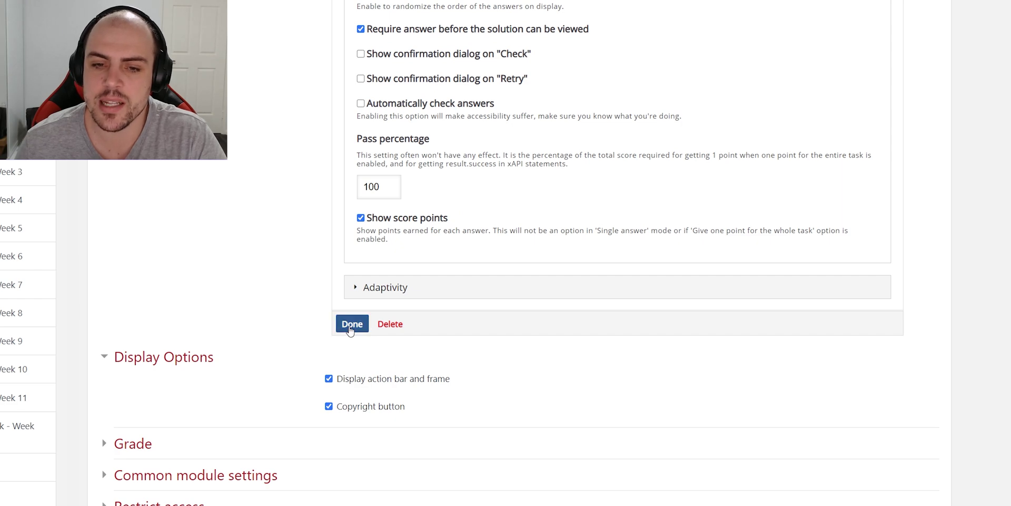
left_click(350, 324)
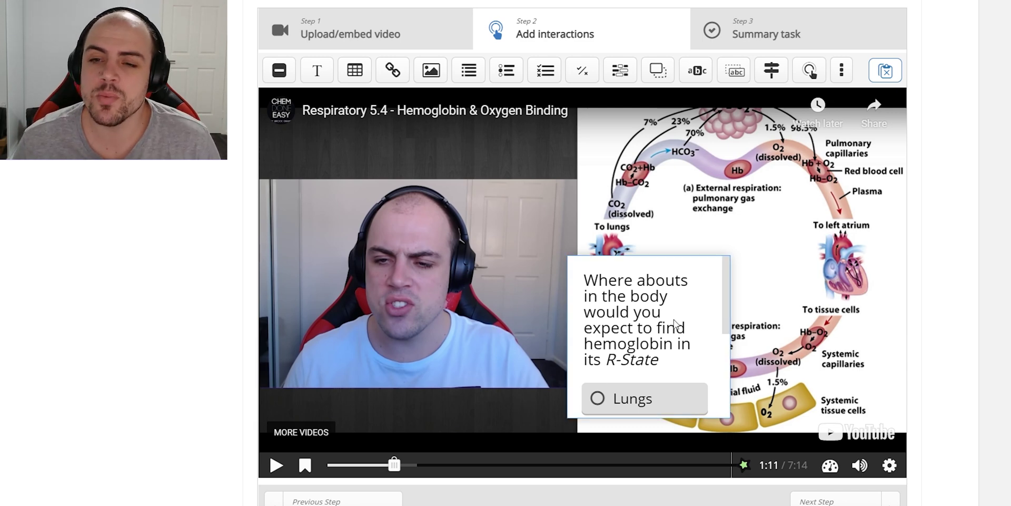
Enlarge the question poster until all four options and the Check button fit, and position it over the middle of the video
left_click_drag(669, 335, 577, 229)
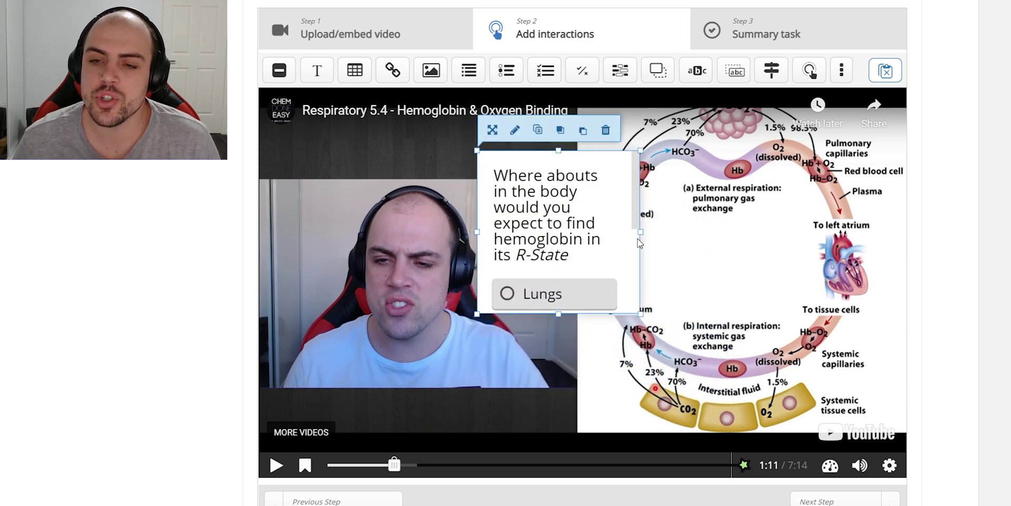
left_click_drag(642, 231, 824, 232)
left_click_drag(651, 314, 649, 435)
left_click_drag(685, 385, 621, 363)
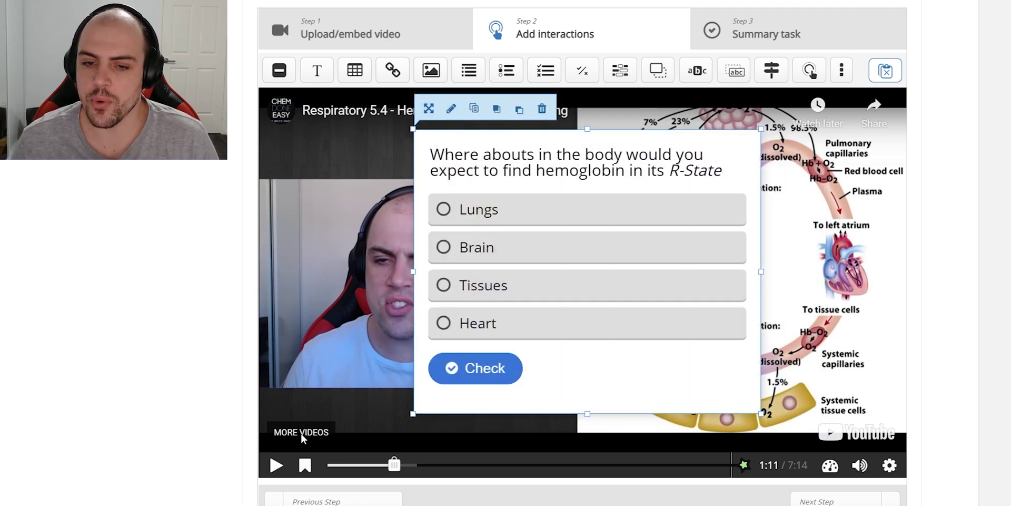
Rewind the video to about 1:07 and play it muted to test the question at 1:11
left_click(391, 465)
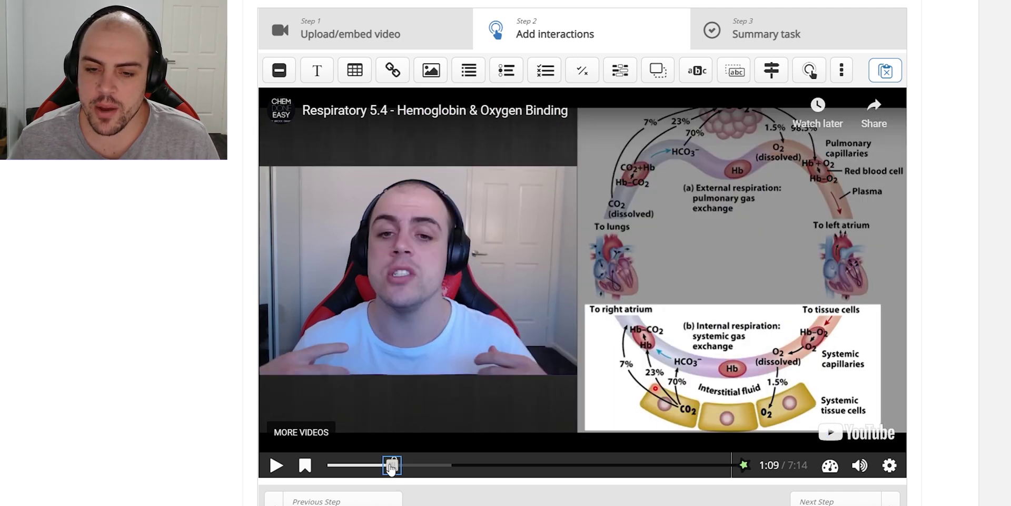
left_click_drag(391, 467, 389, 466)
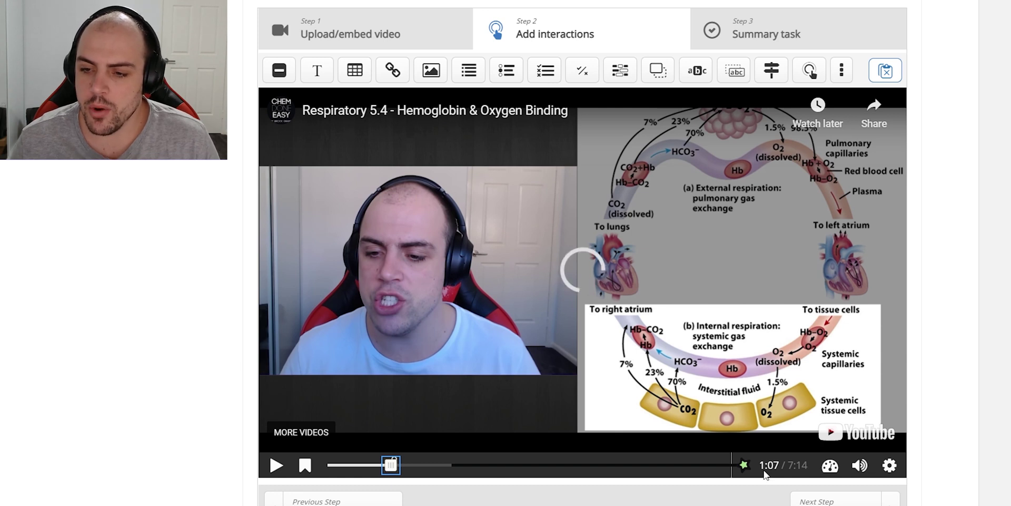
left_click(276, 465)
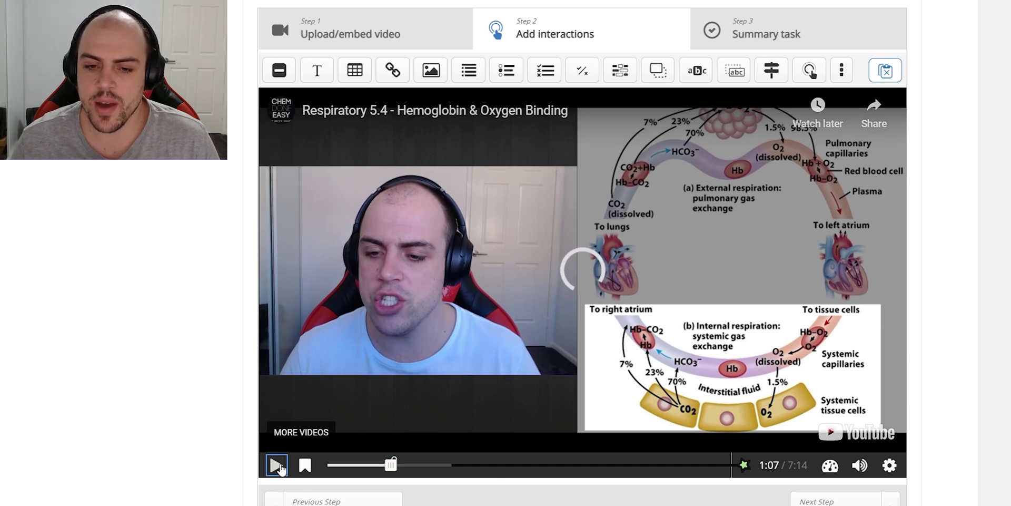
left_click(861, 466)
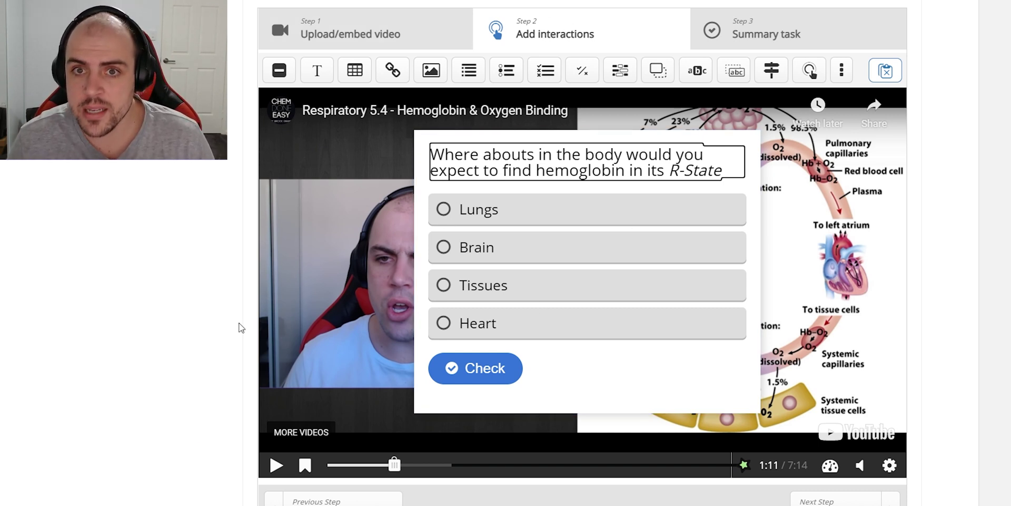
Save the interactive video activity and display it
left_click(214, 365)
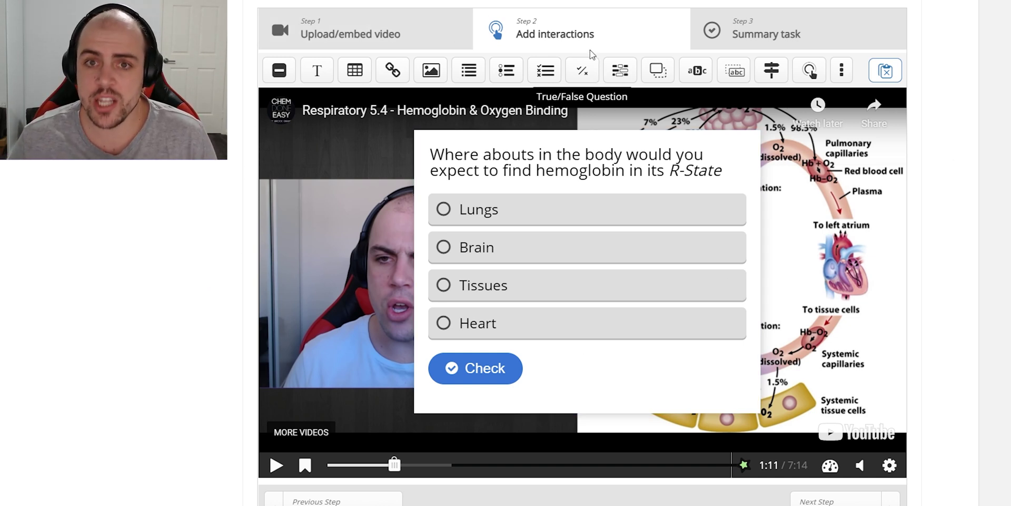
scroll(225, 254, "down", 1)
scroll(224, 253, "down", 15)
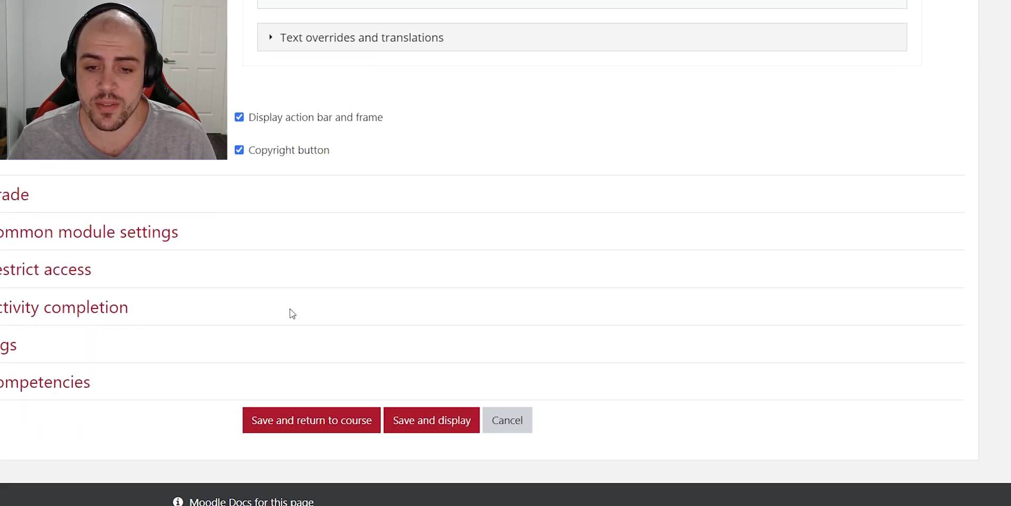
left_click(424, 413)
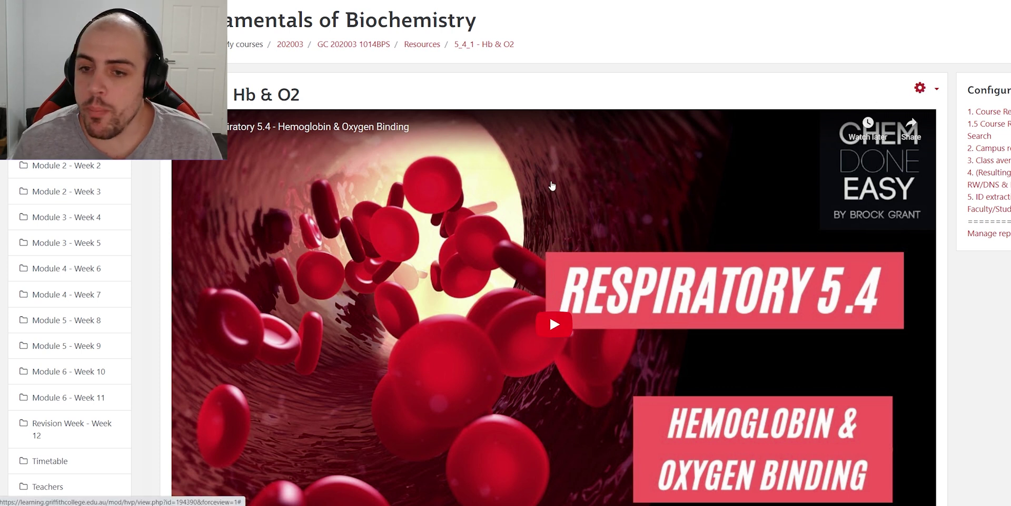
Reopen the activity's settings for editing, skip the guided tour and start the video in the Add interactions stage
left_click(928, 89)
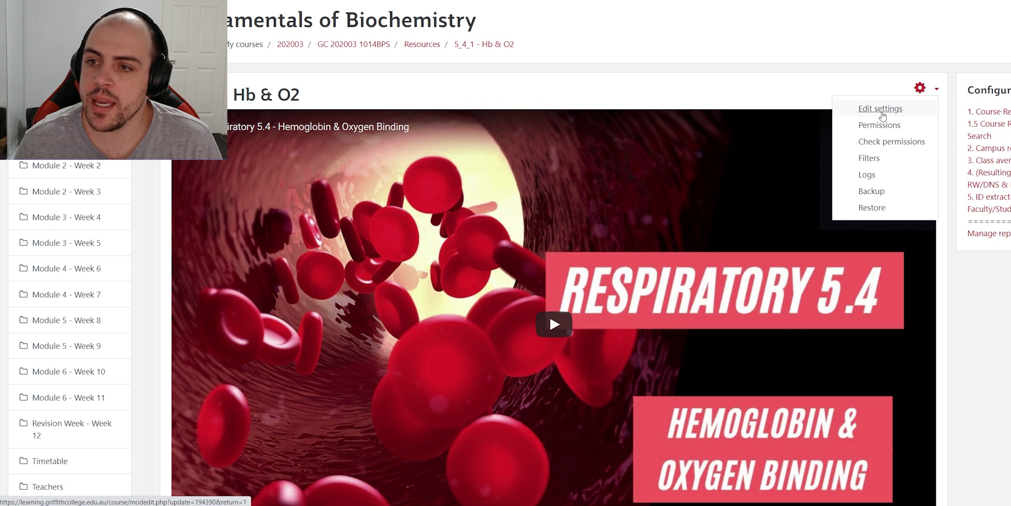
left_click(881, 112)
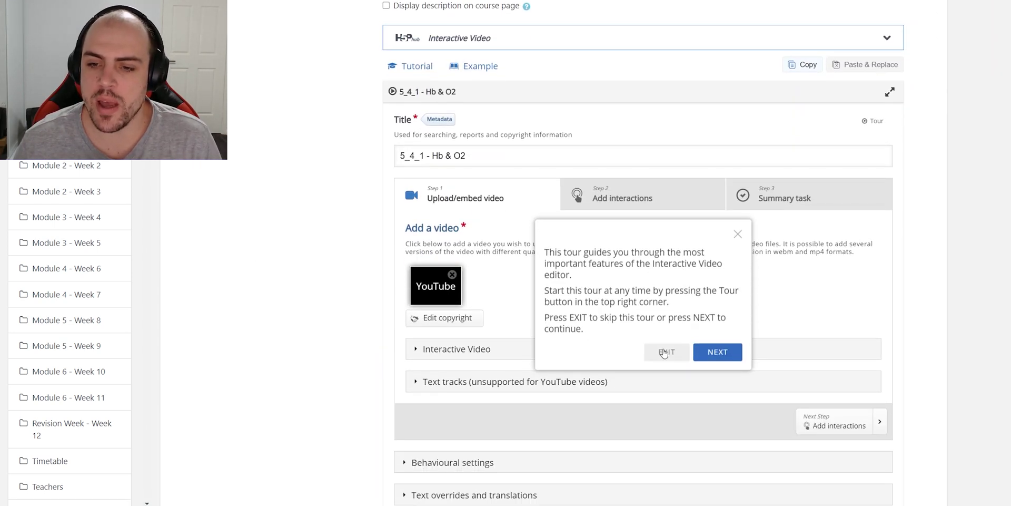
left_click(664, 352)
left_click(608, 198)
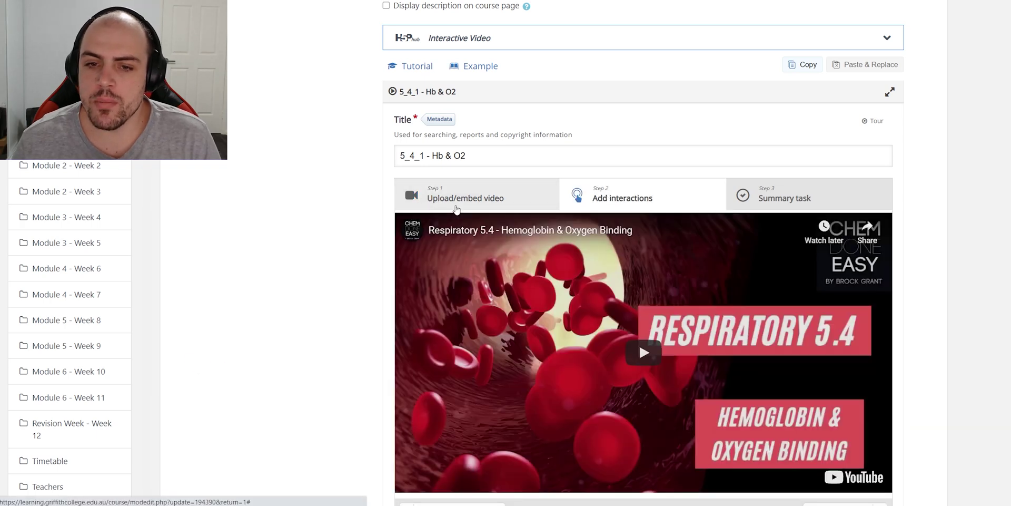
left_click(667, 315)
scroll(667, 315, "down", 5)
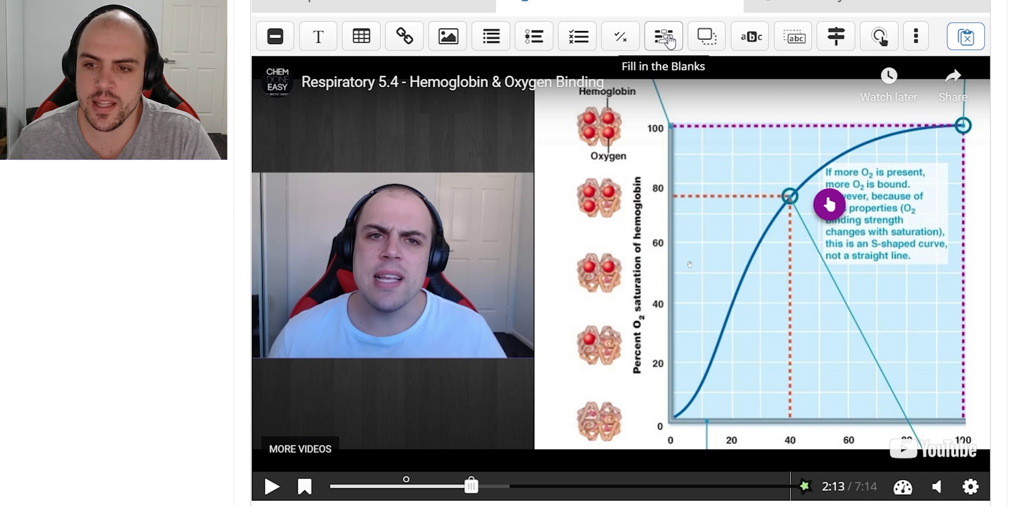
Add a Fill in the Blanks interaction at 2:13 and set its display end time to 2:13.152, matching the start
left_click(668, 41)
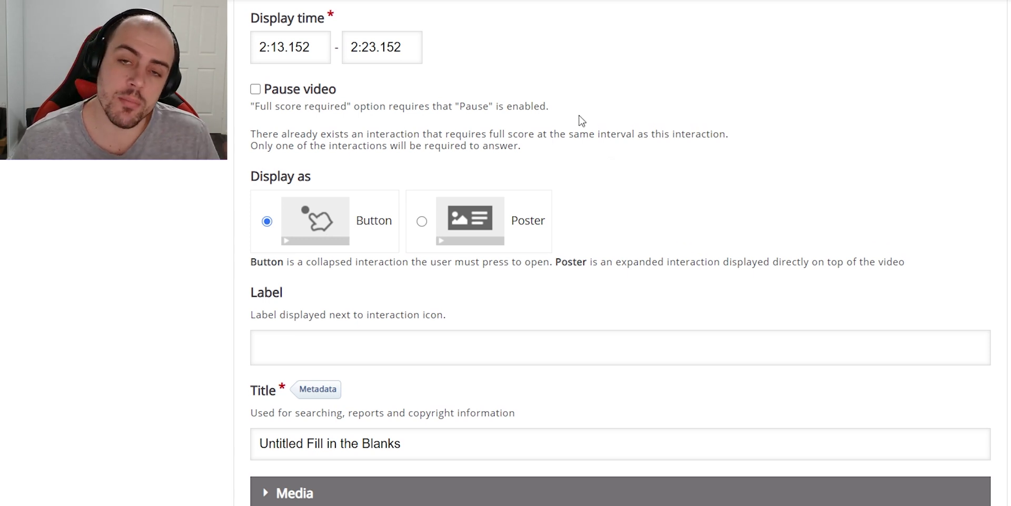
double_click(300, 47)
triple_click(300, 47)
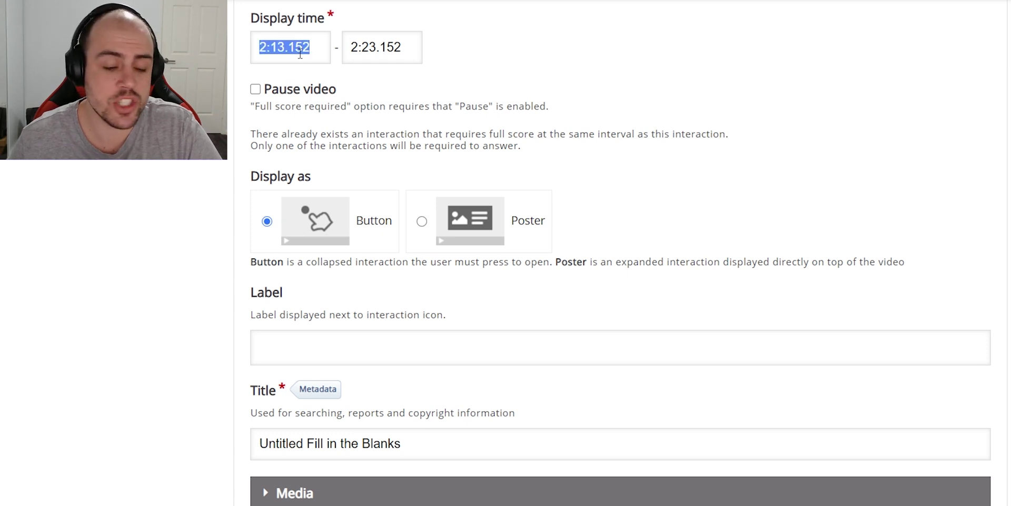
key("ctrl+c")
triple_click(382, 47)
key("ctrl+v")
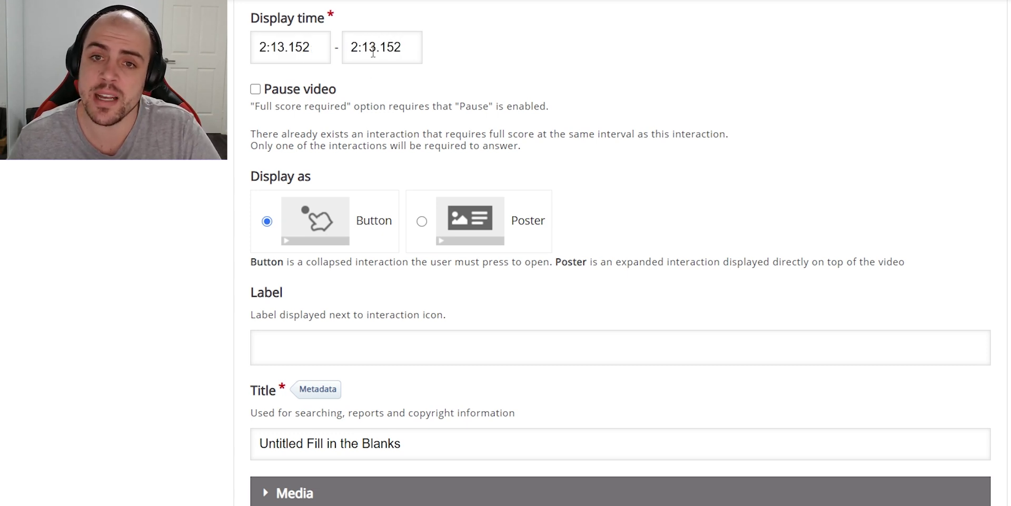
Make the interaction pause the video and display as a poster, and title it "5_4_1 Q2:Fill in the Blanks"
left_click(256, 89)
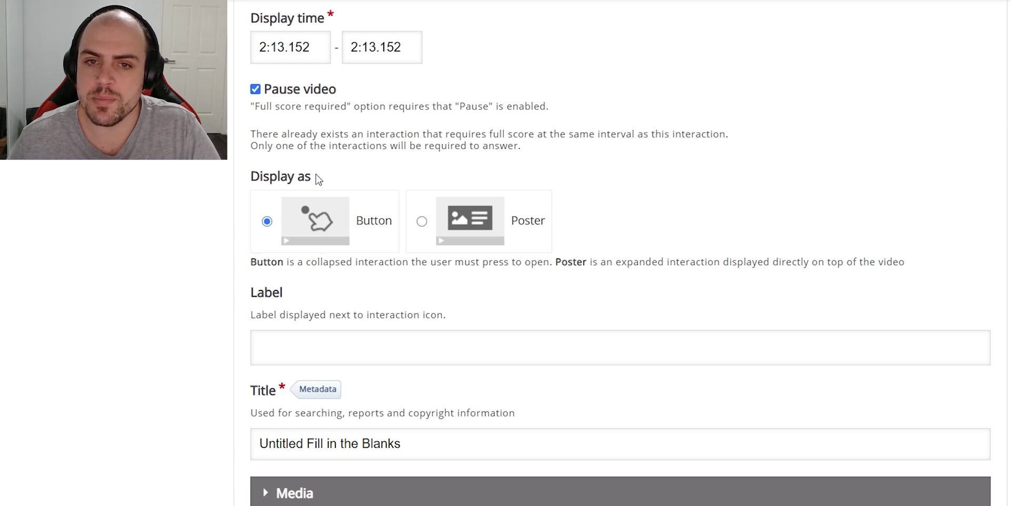
left_click(423, 224)
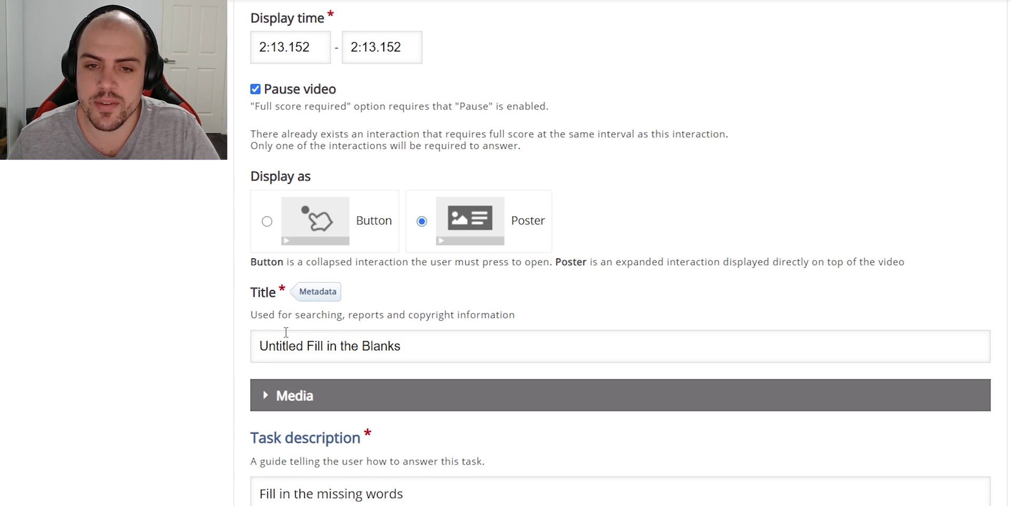
double_click(275, 348)
type("5_4_1 ")
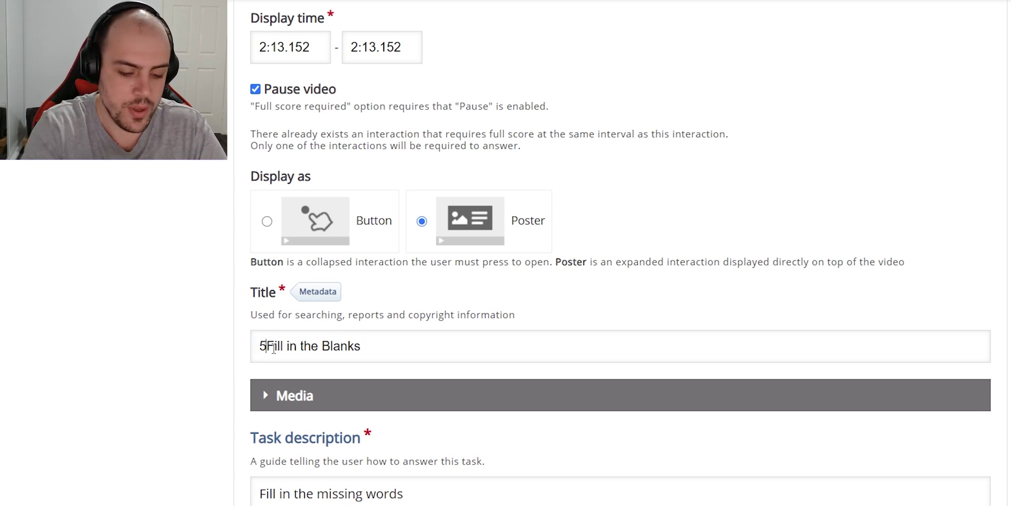
type("Q2:")
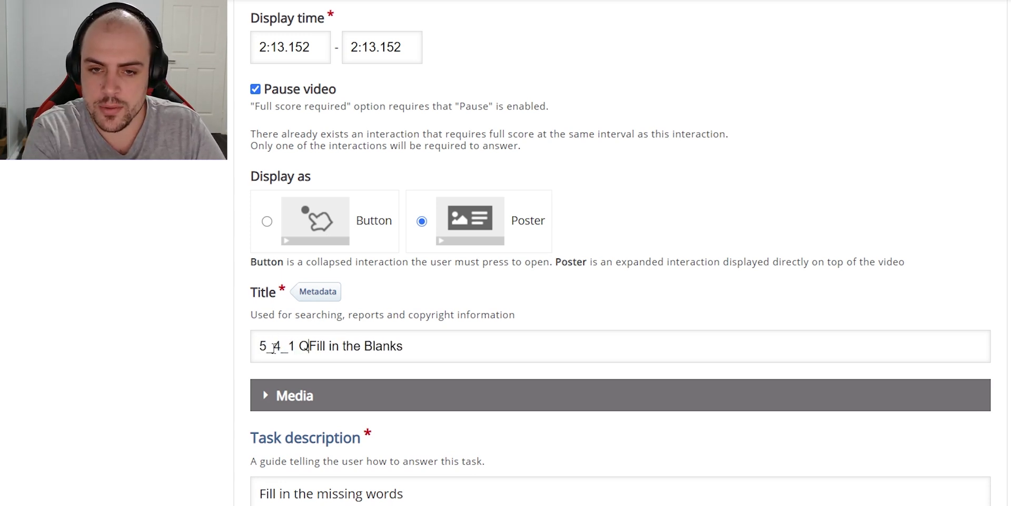
Paste the prepared passage about hemoglobin in the lungs and tissues into the first text block
scroll(273, 348, "down", 5)
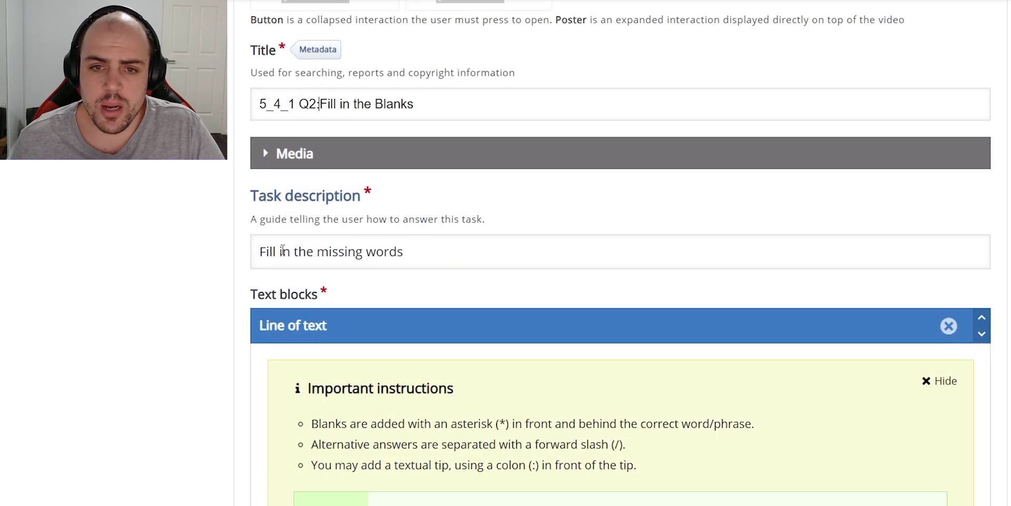
scroll(394, 253, "down", 3)
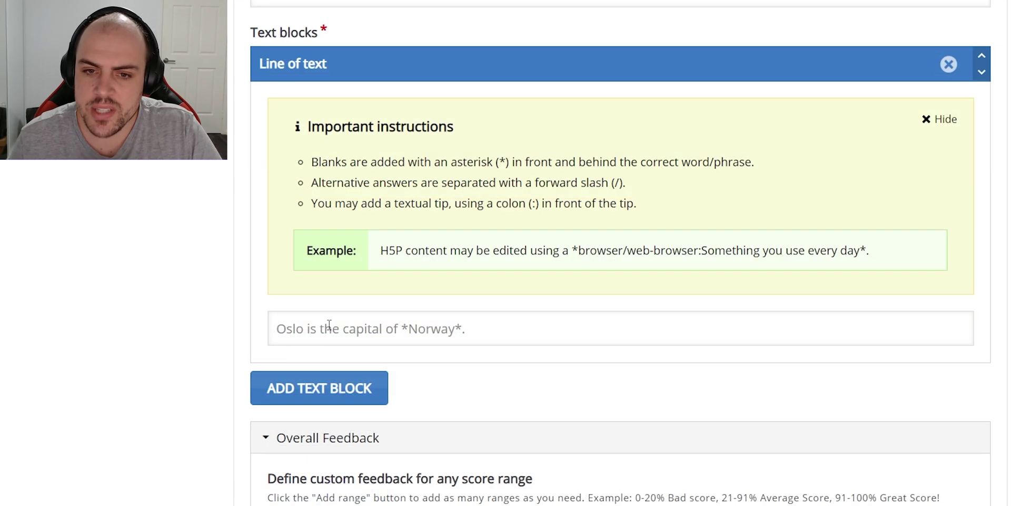
left_click(355, 383)
key("ctrl+v")
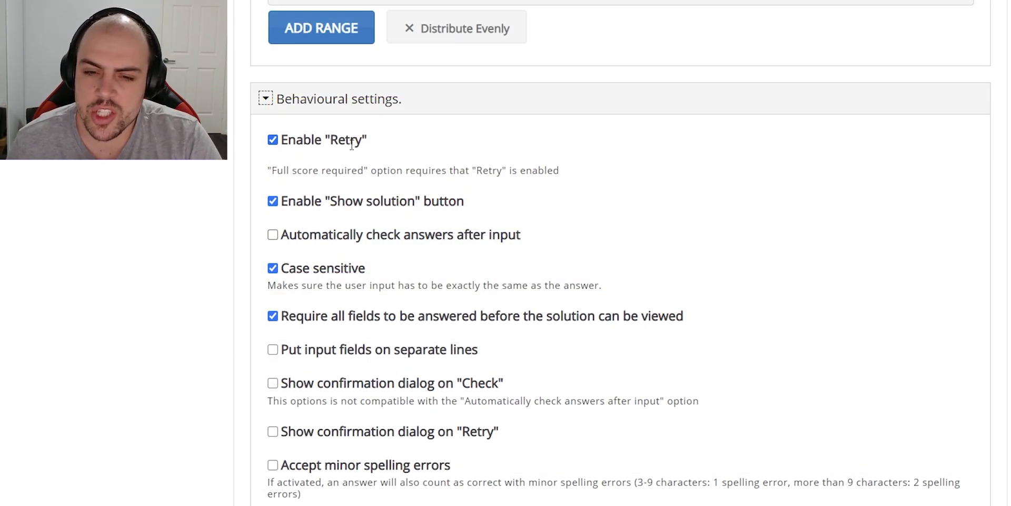
Disable the question's "Show solution" button and case sensitivity, accept minor spelling errors, and finish editing the question
left_click(273, 202)
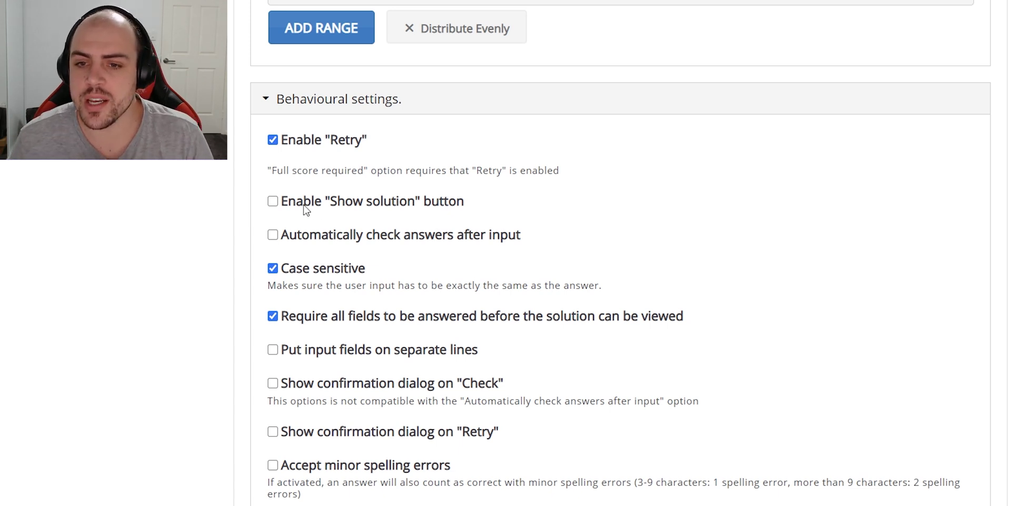
left_click(273, 268)
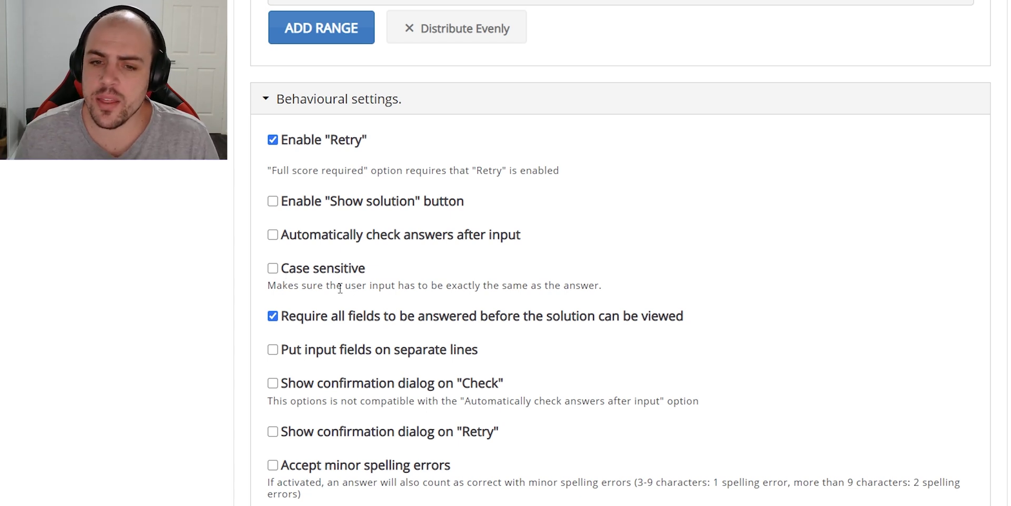
scroll(342, 353, "down", 2)
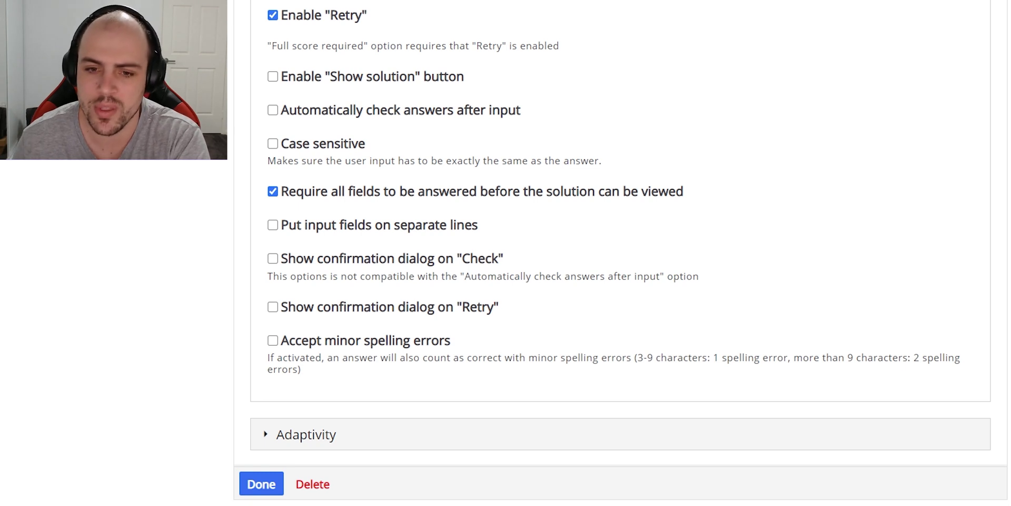
left_click(272, 340)
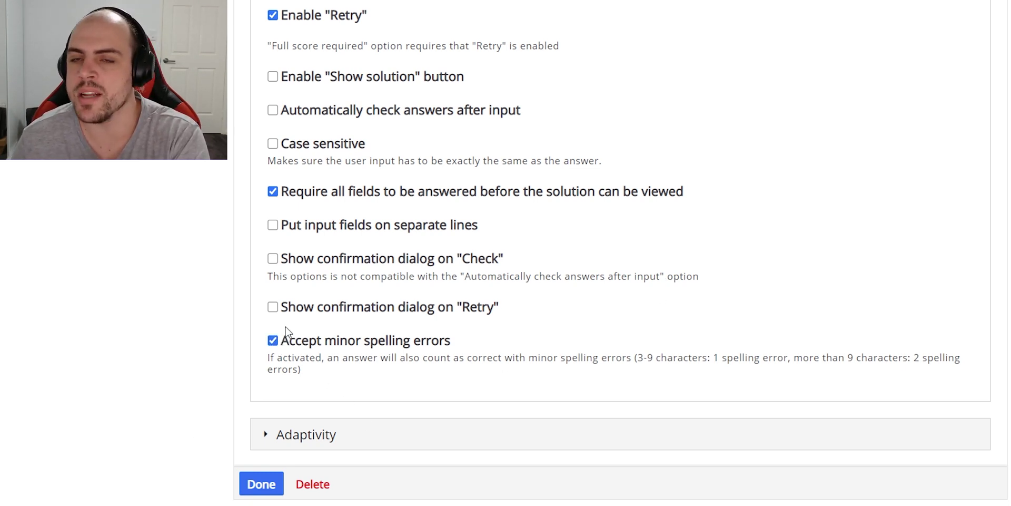
scroll(183, 337, "down", 2)
scroll(183, 337, "down", 1)
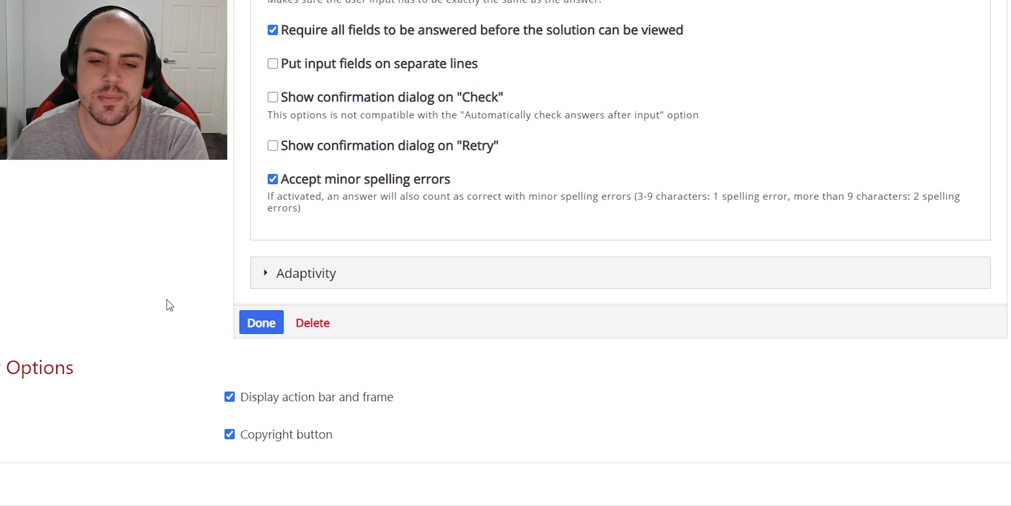
left_click(261, 323)
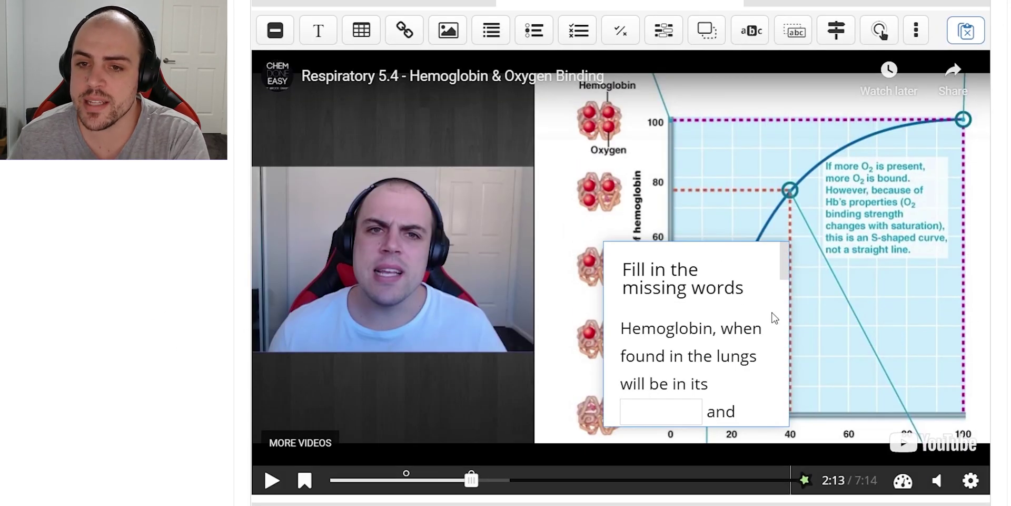
Enlarge the Fill in the Blanks poster until the whole passage and Check button fit, and position it over the video's middle
scroll(774, 316, "down", 1)
scroll(774, 168, "down", 3)
scroll(774, 165, "up", 3)
left_click_drag(726, 173, 444, 189)
left_click_drag(507, 211, 957, 227)
left_click_drag(647, 304, 638, 425)
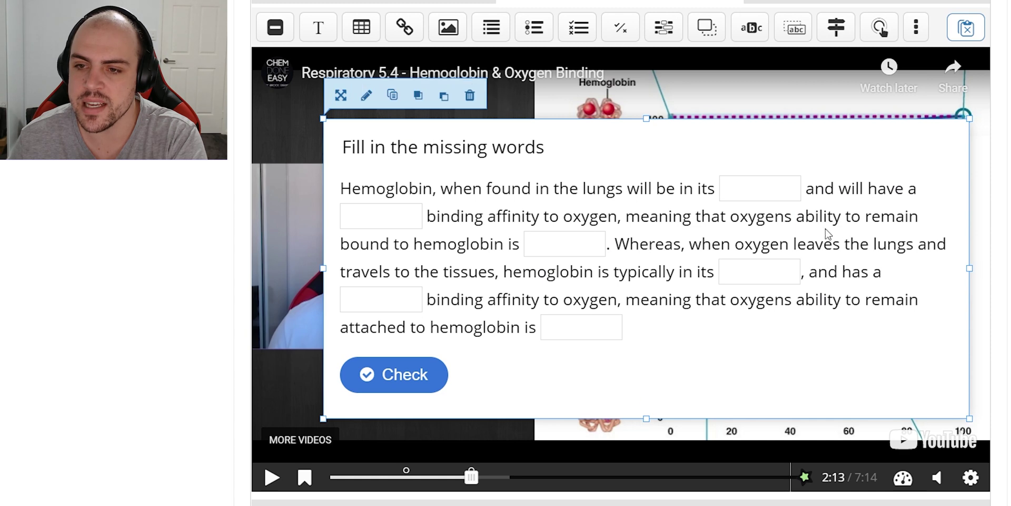
left_click_drag(849, 218, 823, 200)
Enable preventing skipping forward and the 10-second rewind button in the interactive video's behavioural settings
scroll(456, 316, "down", 3)
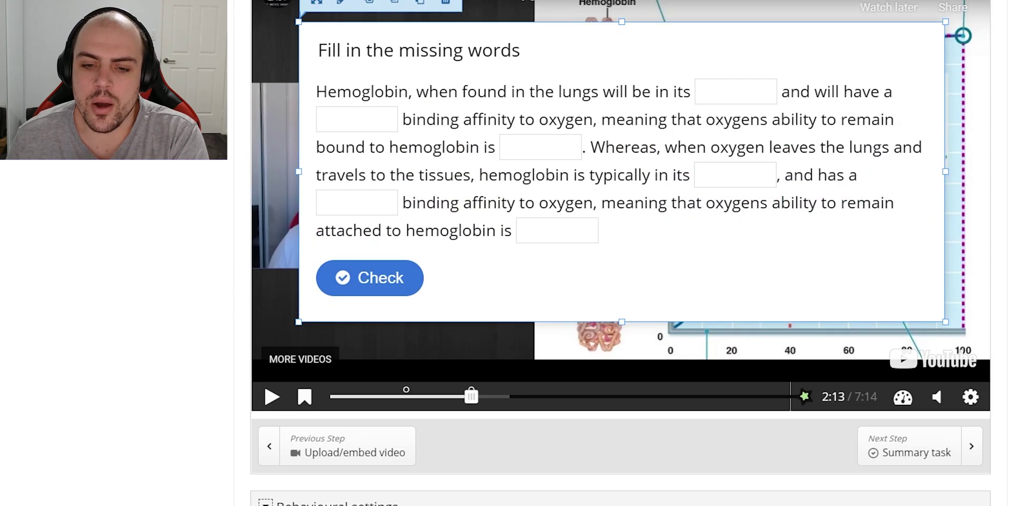
scroll(196, 470, "down", 5)
scroll(149, 434, "down", 3)
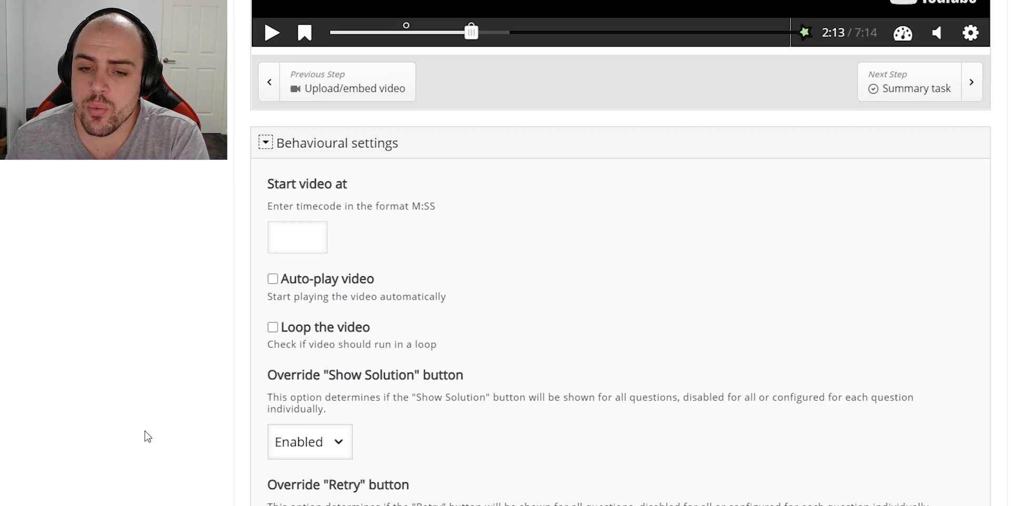
scroll(148, 436, "down", 4)
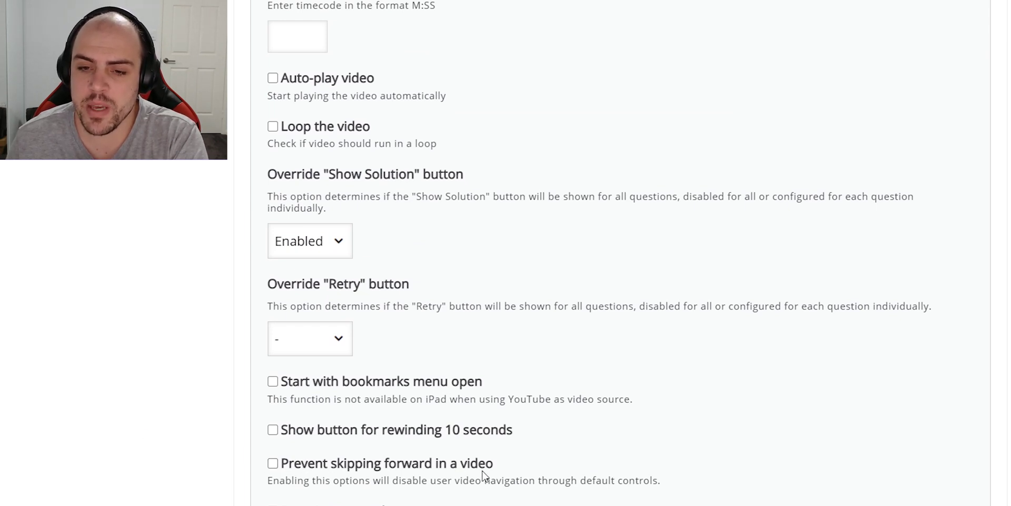
left_click(275, 463)
left_click(285, 434)
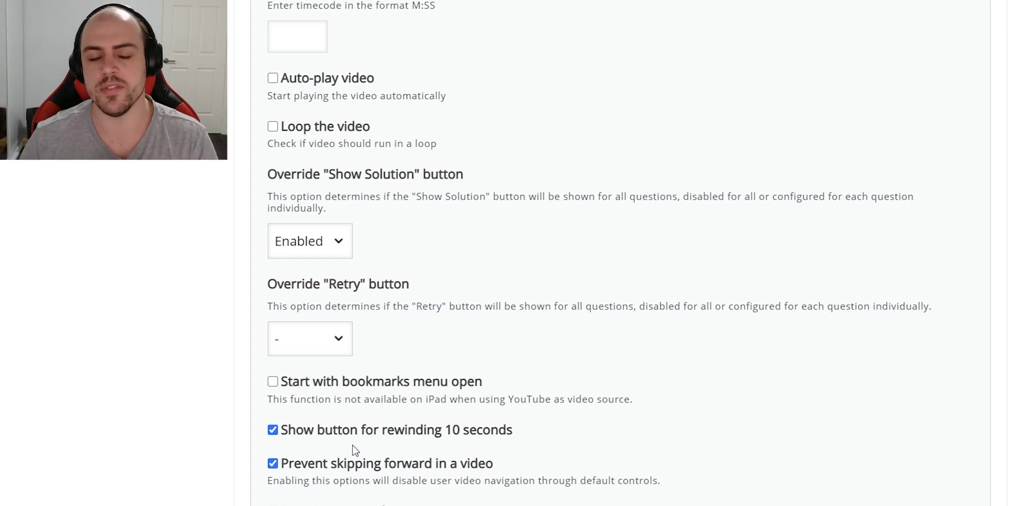
Review the remaining activity settings, then save the activity and return to the course
scroll(149, 280, "down", 7)
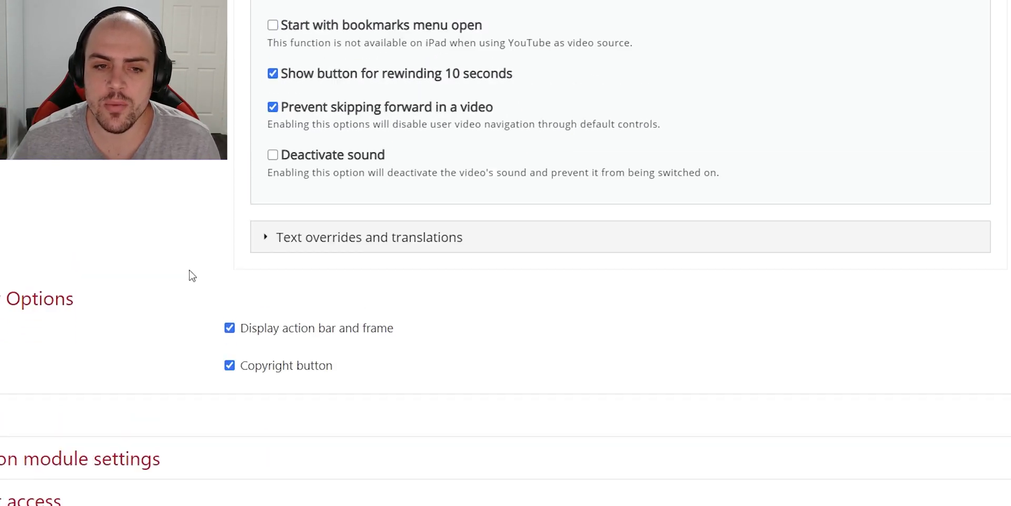
scroll(192, 292, "up", 11)
scroll(295, 131, "down", 3)
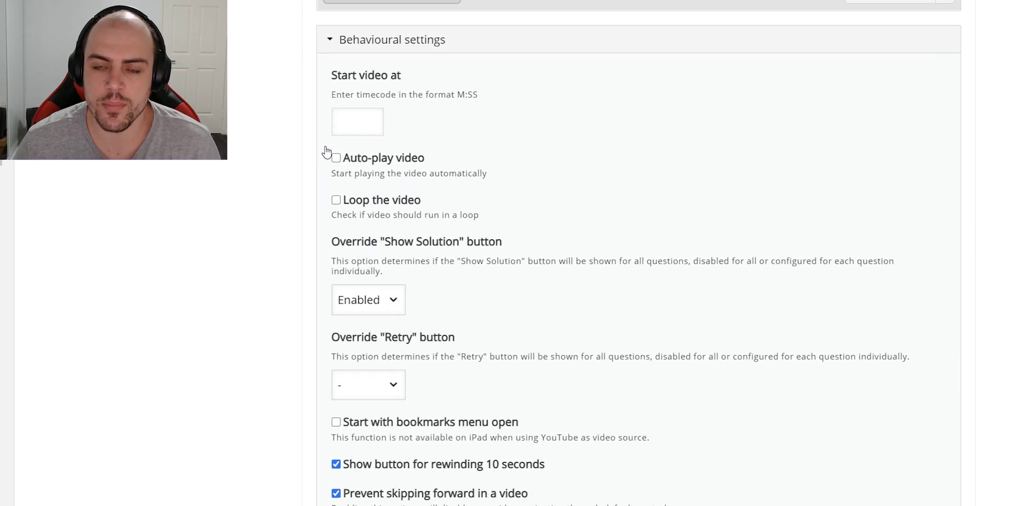
scroll(326, 152, "down", 9)
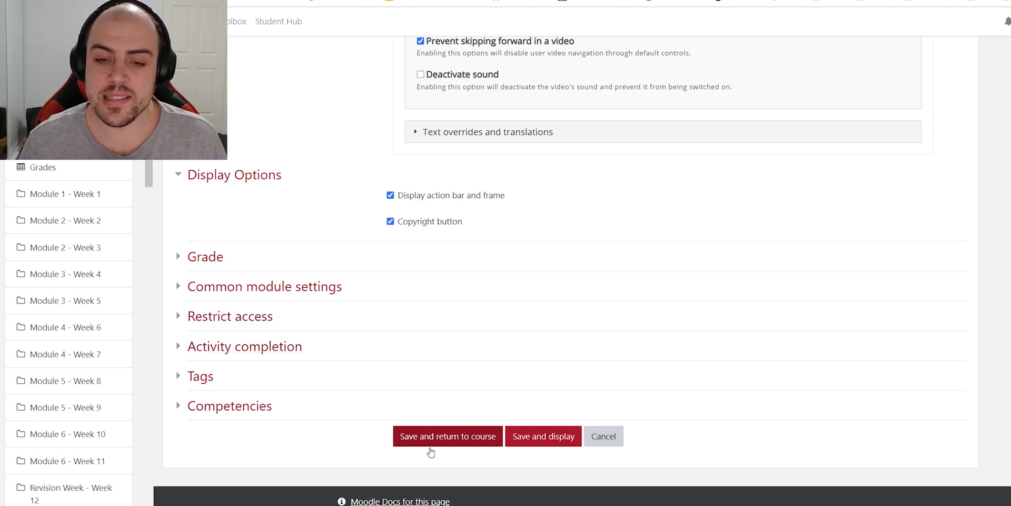
left_click(449, 441)
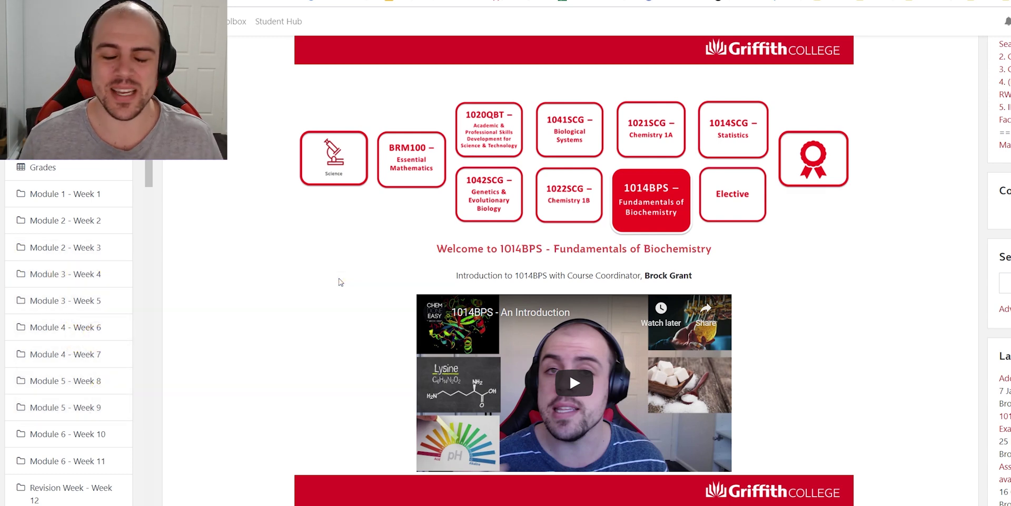
Open the saved hemoglobin and oxygen binding activity from the course page and bring its video player into view
scroll(338, 276, "down", 20)
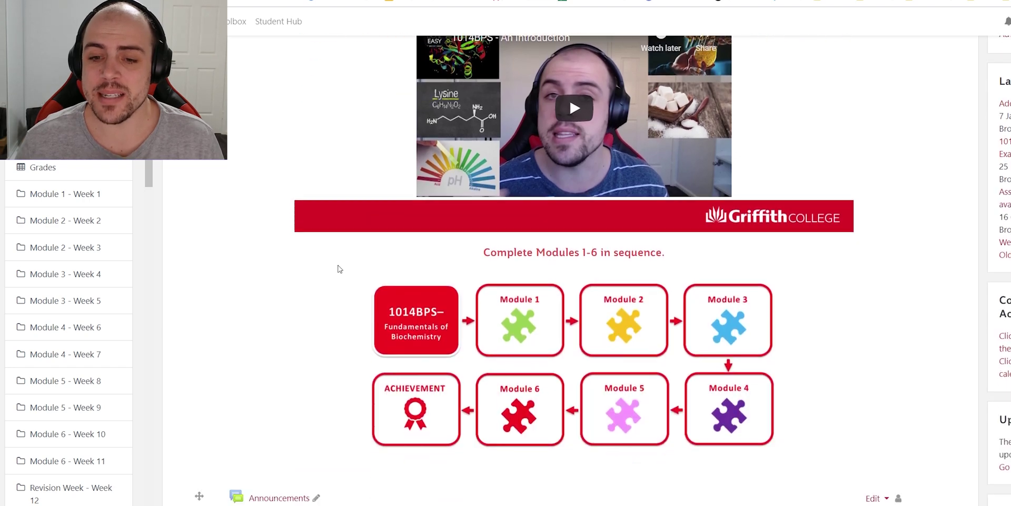
scroll(331, 259, "down", 20)
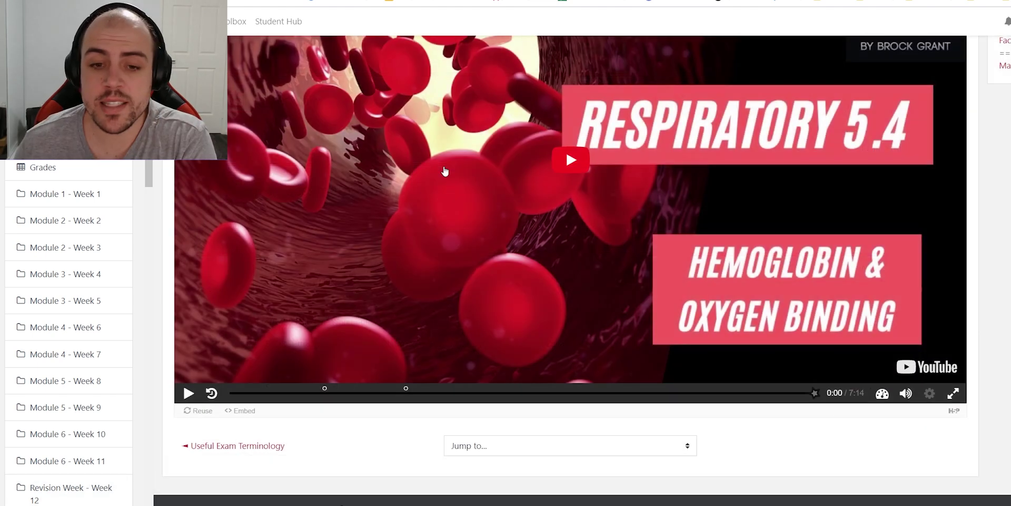
scroll(445, 171, "up", 1)
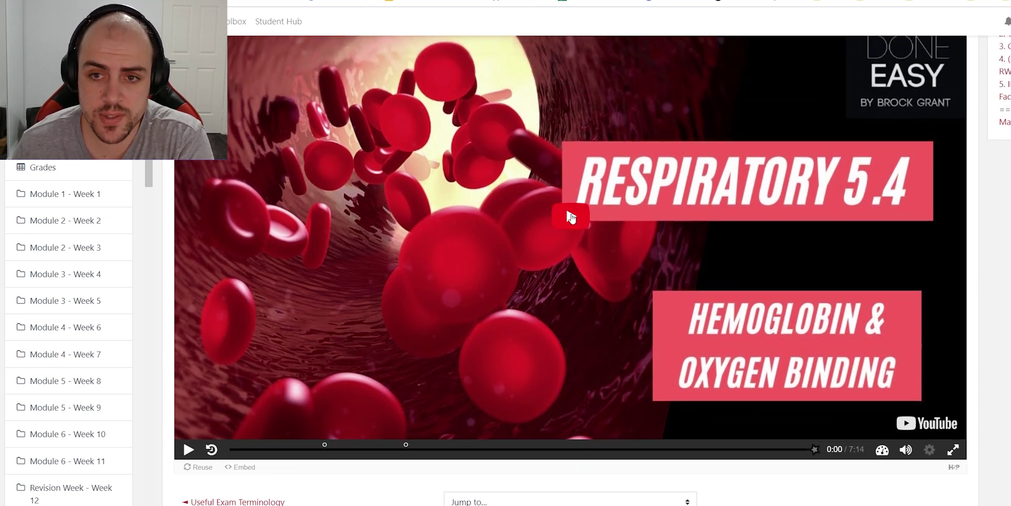
Test the R-State question by playing the video up to it and checking the answer Lungs, continuing playback briefly before pausing
left_click(779, 361)
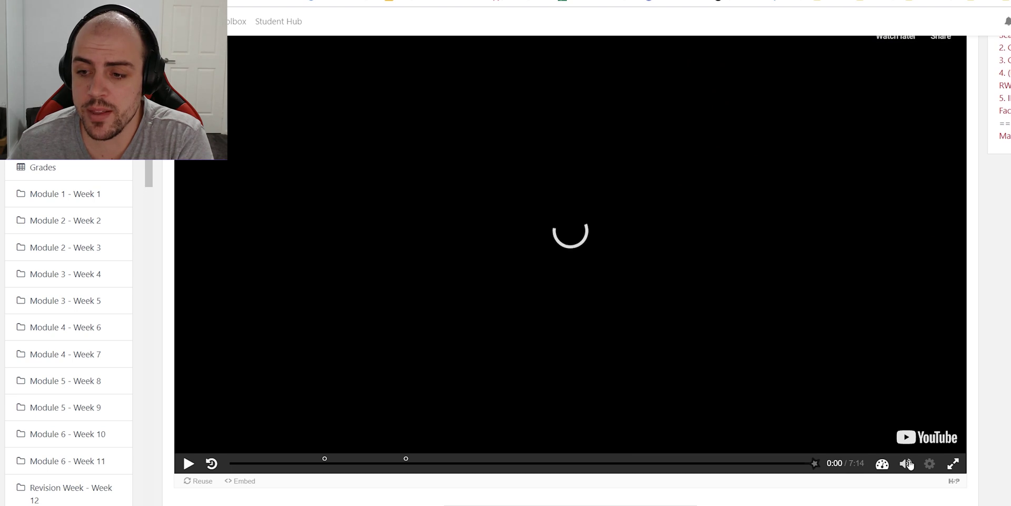
left_click(312, 463)
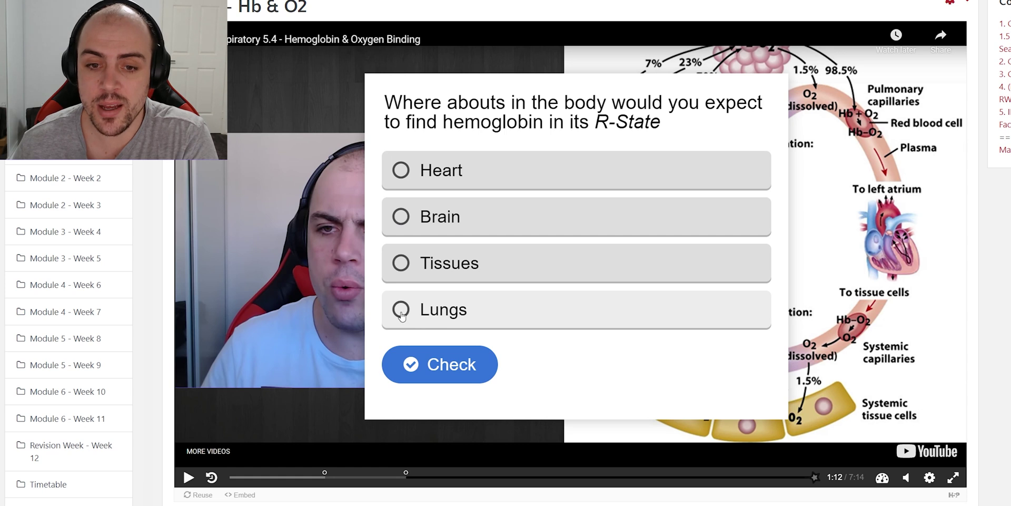
left_click(445, 311)
left_click(436, 363)
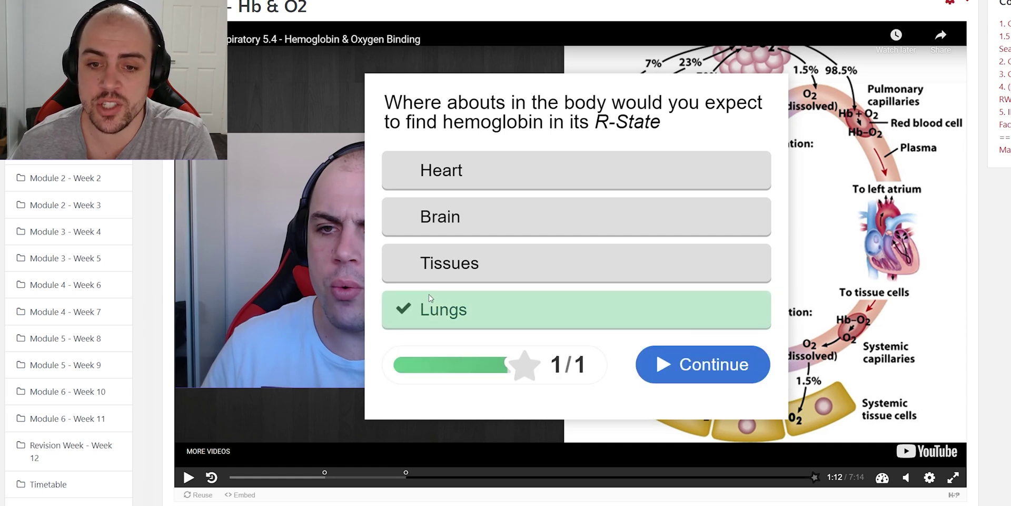
left_click(723, 363)
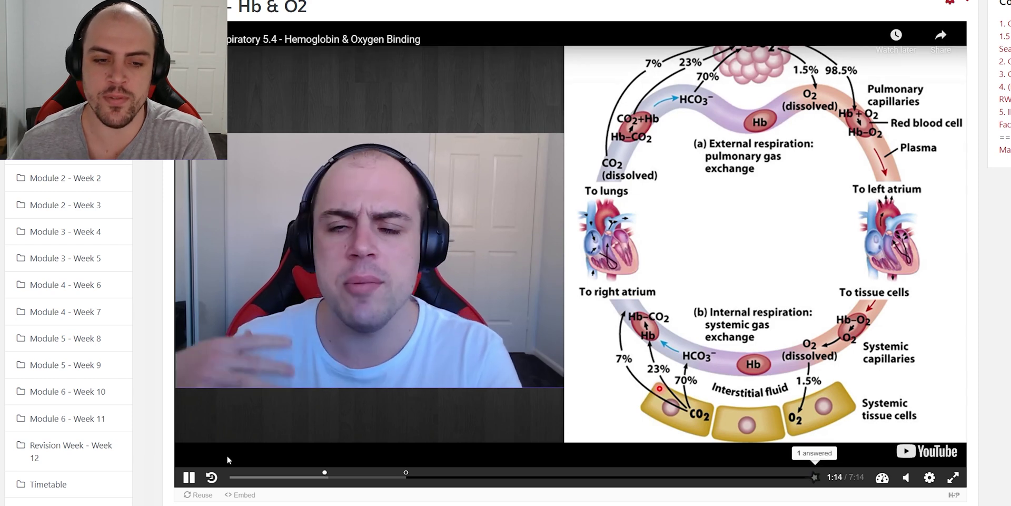
left_click(180, 477)
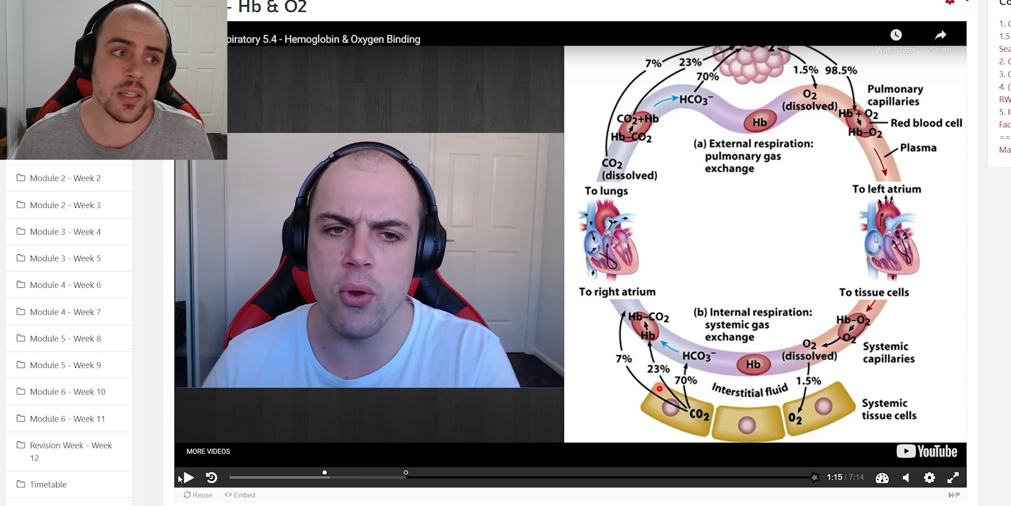
Open the reuse options for the interactive video below its player
scroll(180, 477, "down", 3)
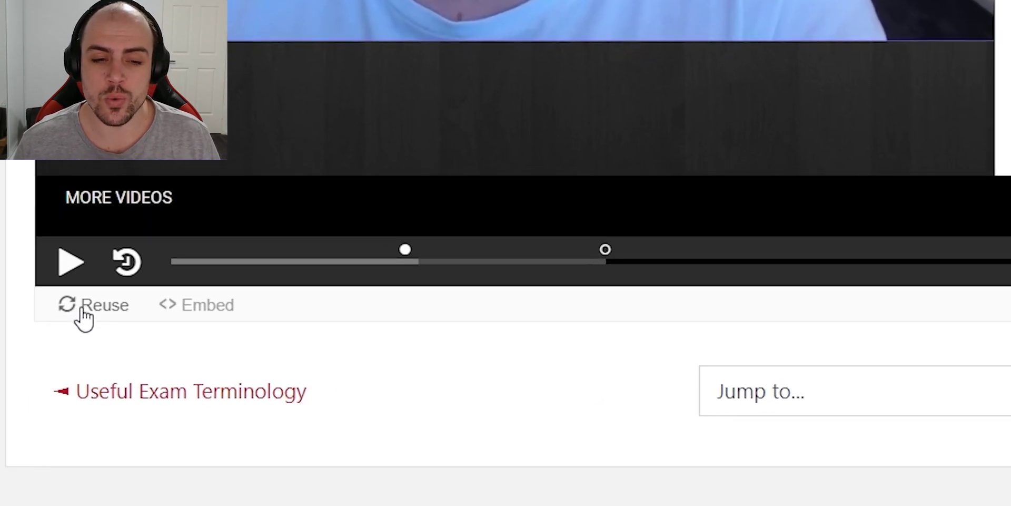
left_click(117, 329)
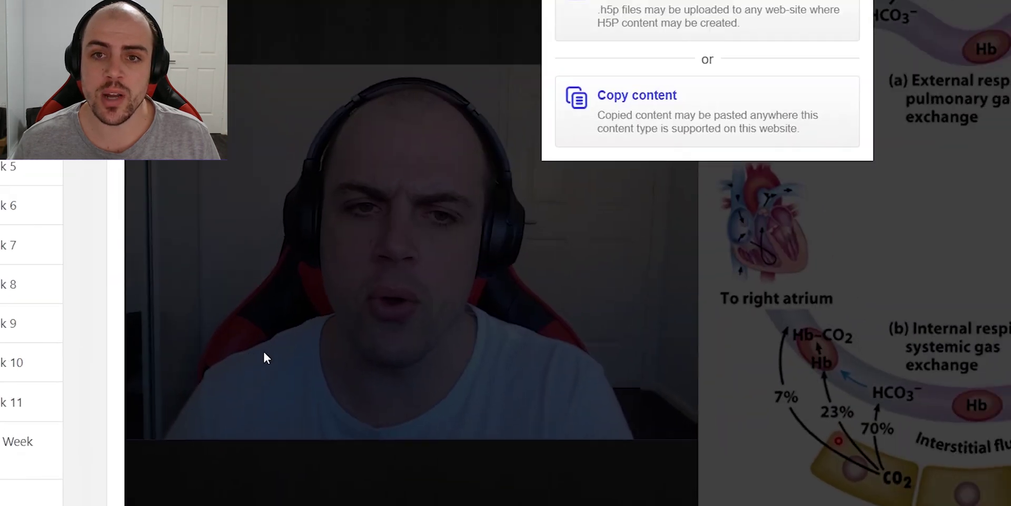